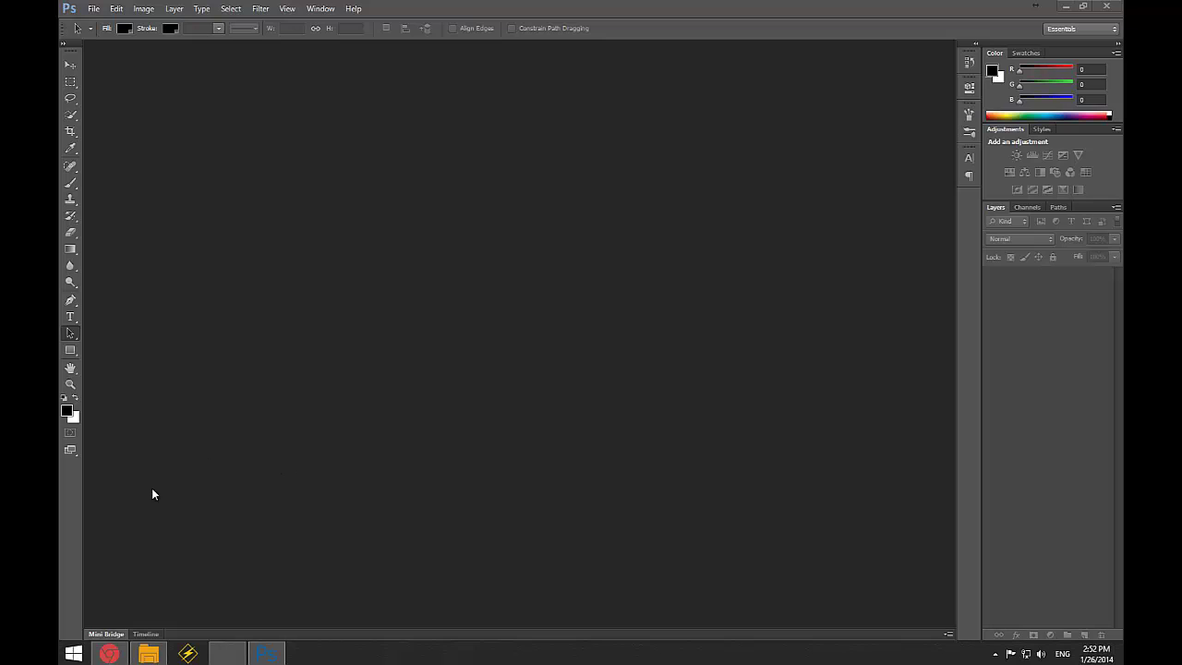
- Switch to the browser and look over the Pinoy Photoshop Tutorials Facebook page
{"action": "left_click", "coordinate": [111, 653]}
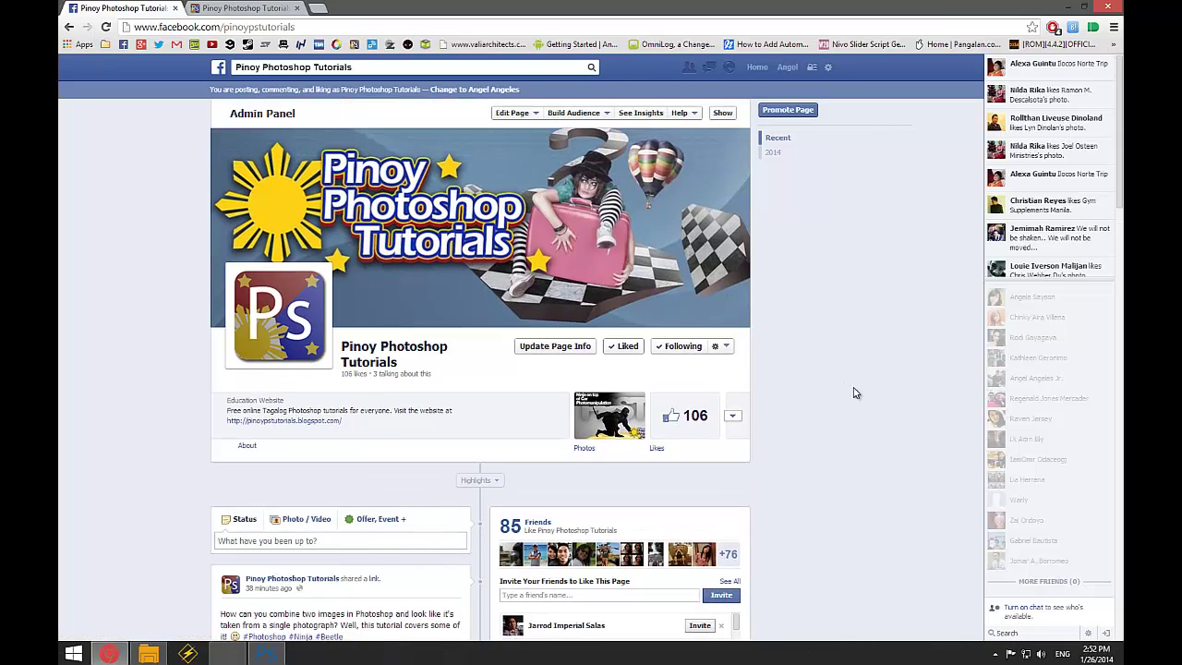
{"action": "left_click", "coordinate": [857, 388]}
{"action": "scroll", "coordinate": [794, 297], "scroll_direction": "down", "scroll_amount": 1}
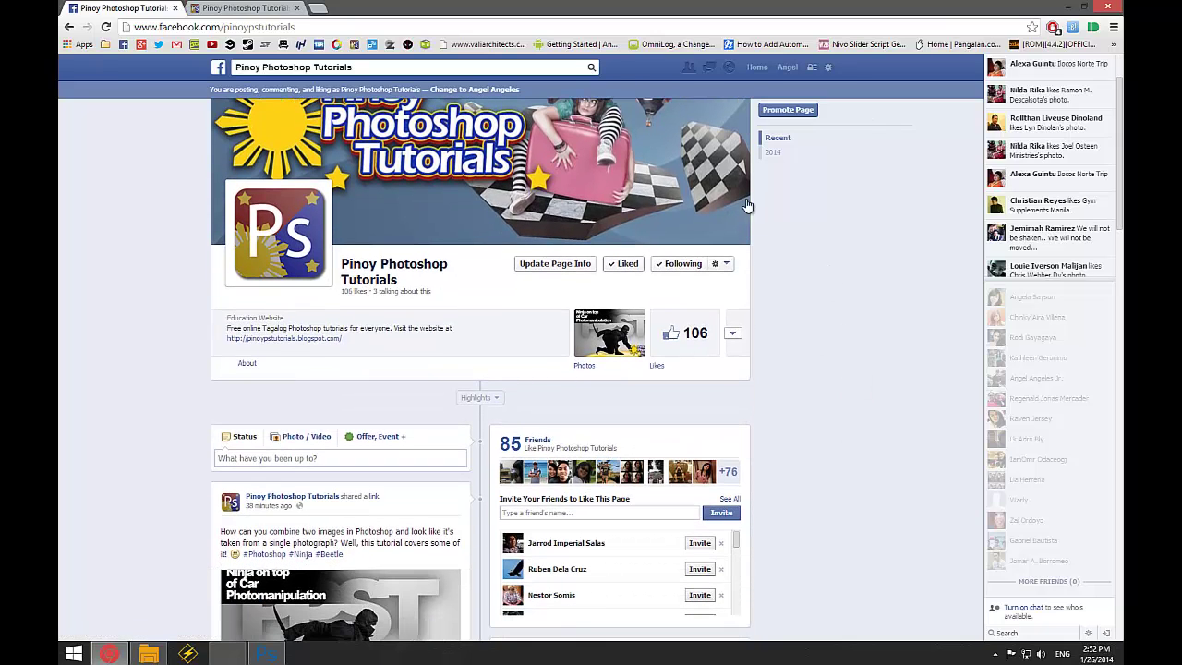
- Look through the latest tutorial posts on the Pinoy Photoshop Tutorials blog
{"action": "left_click", "coordinate": [234, 6]}
{"action": "scroll", "coordinate": [391, 365], "scroll_direction": "down", "scroll_amount": 3}
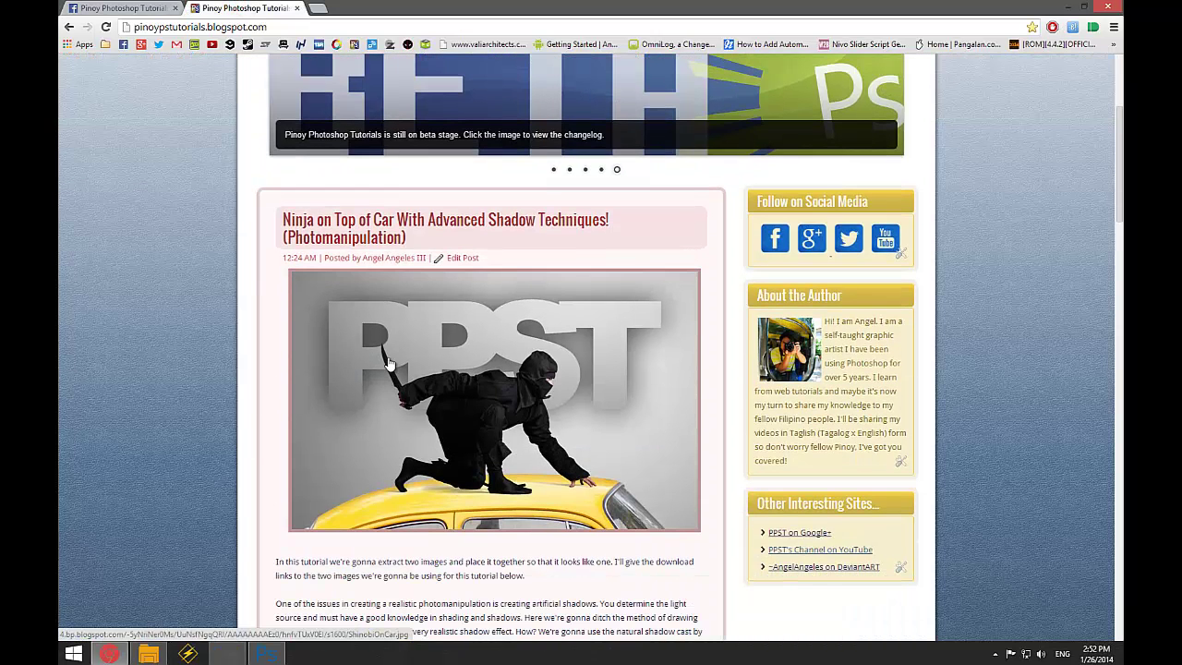
{"action": "scroll", "coordinate": [465, 280], "scroll_direction": "down", "scroll_amount": 5}
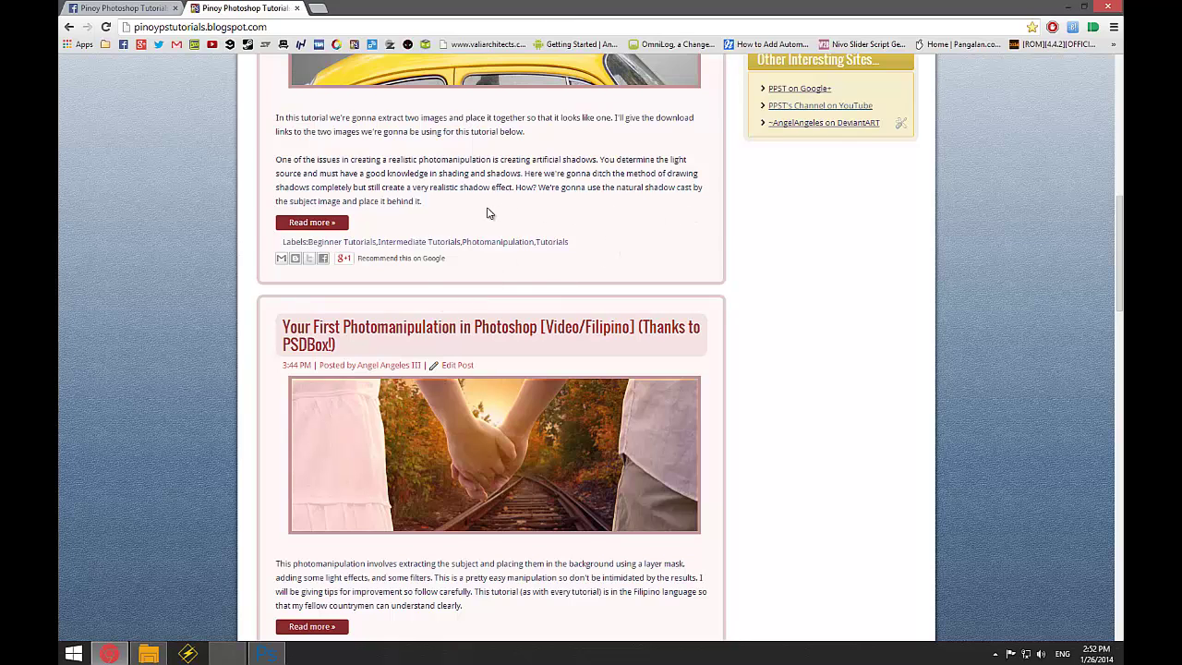
{"action": "scroll", "coordinate": [499, 268], "scroll_direction": "down", "scroll_amount": 1}
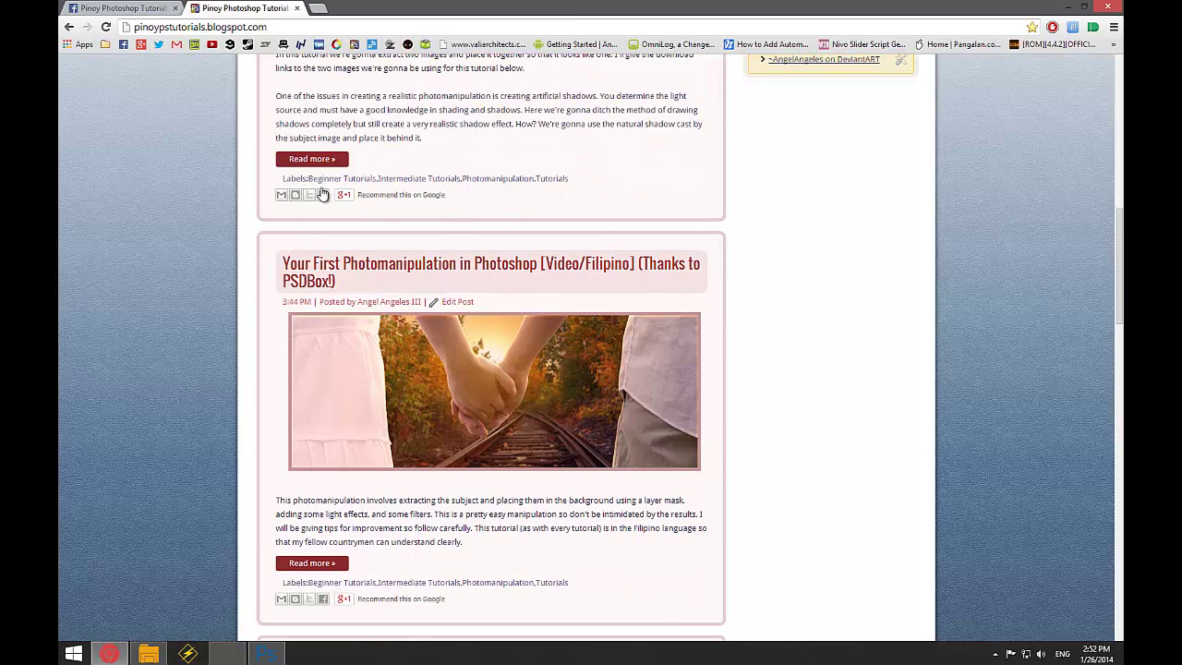
{"action": "scroll", "coordinate": [409, 240], "scroll_direction": "down", "scroll_amount": 1}
{"action": "scroll", "coordinate": [515, 390], "scroll_direction": "up", "scroll_amount": 7}
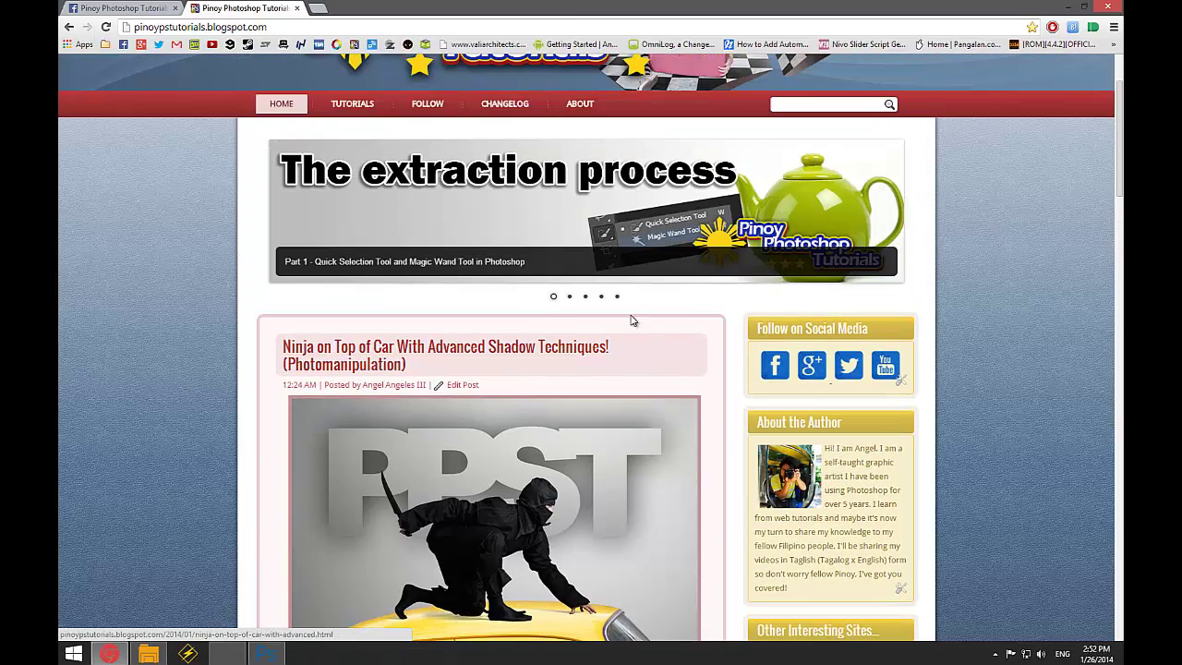
{"action": "scroll", "coordinate": [515, 390], "scroll_direction": "down", "scroll_amount": 2}
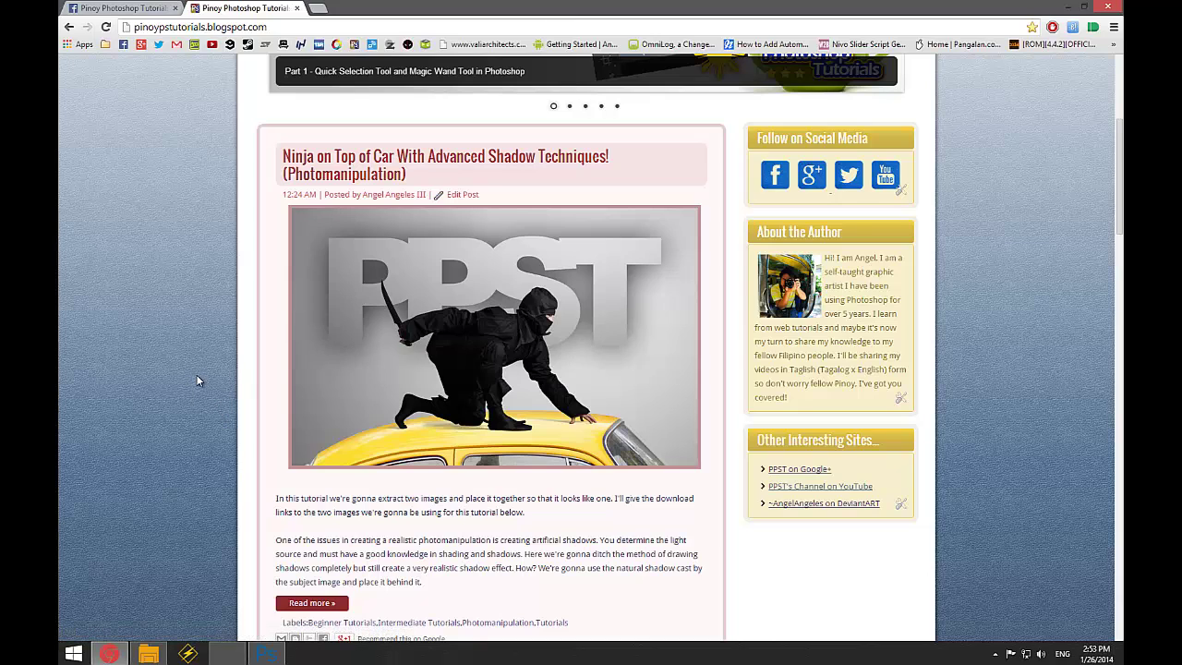
{"action": "scroll", "coordinate": [221, 369], "scroll_direction": "down", "scroll_amount": 1}
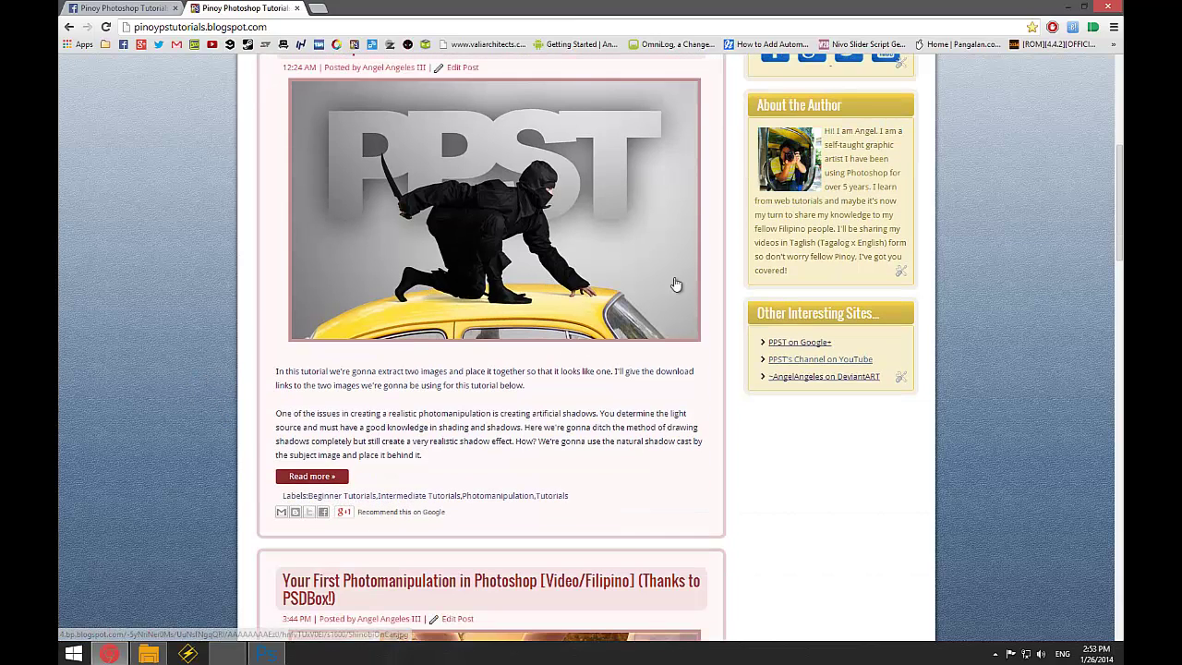
- Switch back to Photoshop and open Project LateMetropolis.jpg from File Explorer
{"action": "left_click", "coordinate": [267, 654]}
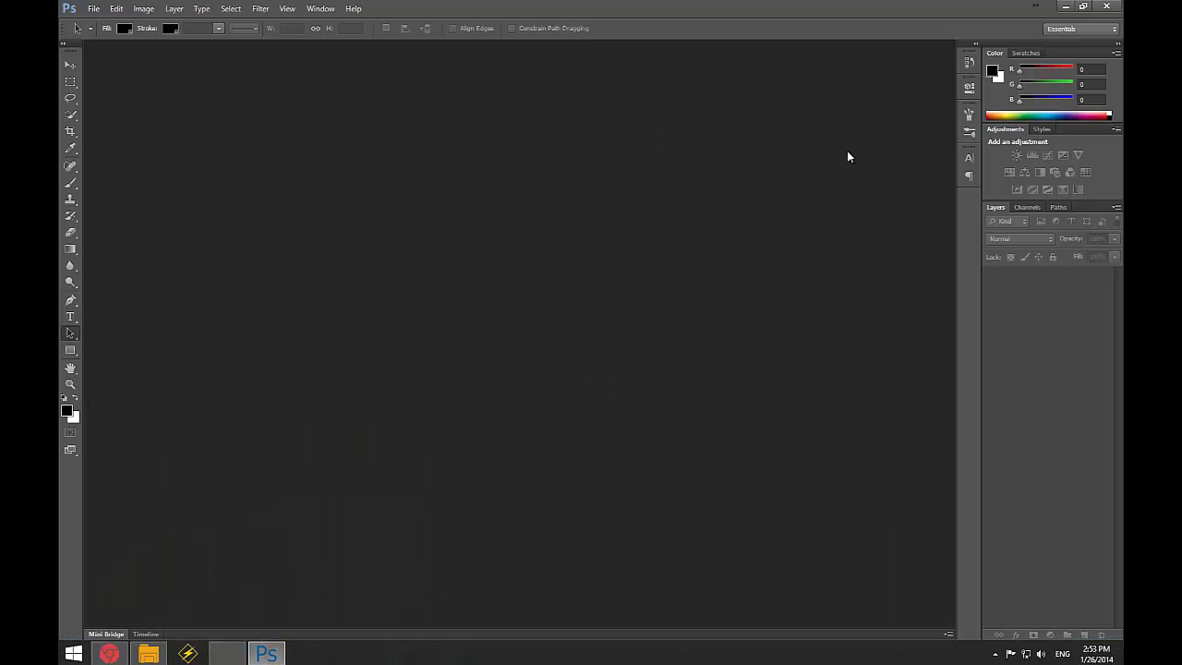
{"action": "left_click", "coordinate": [148, 654]}
{"action": "left_click_drag", "start_coordinate": [680, 231], "coordinate": [616, 44]}
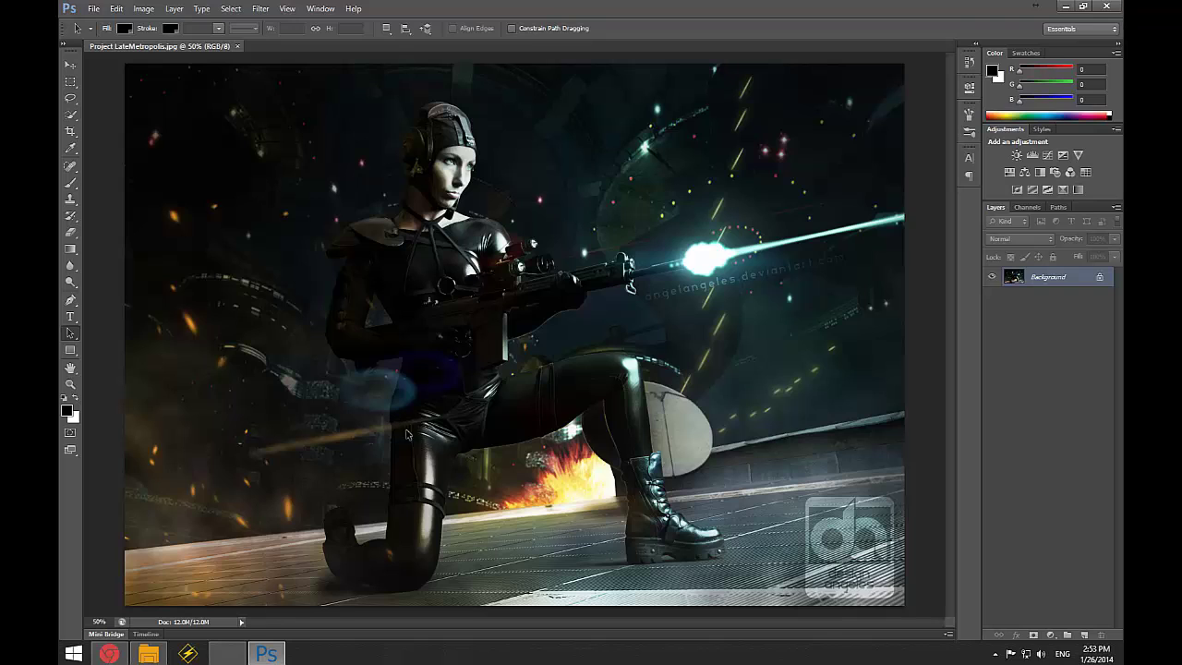
{"action": "left_click", "coordinate": [94, 10]}
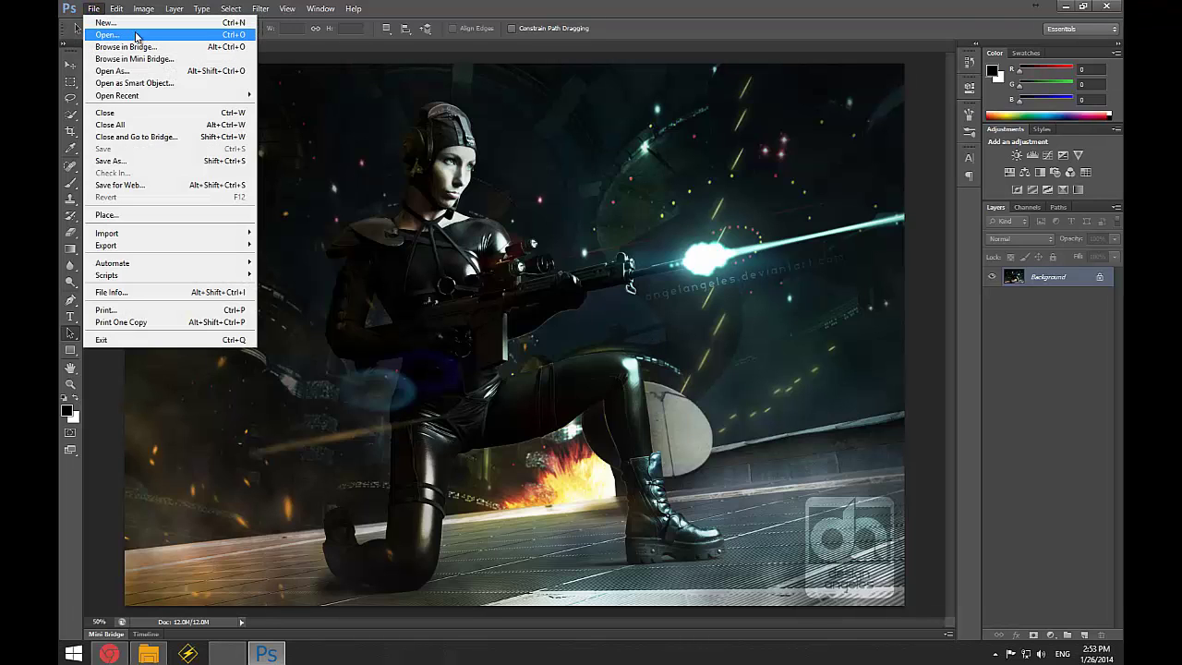
{"action": "left_click", "coordinate": [661, 27]}
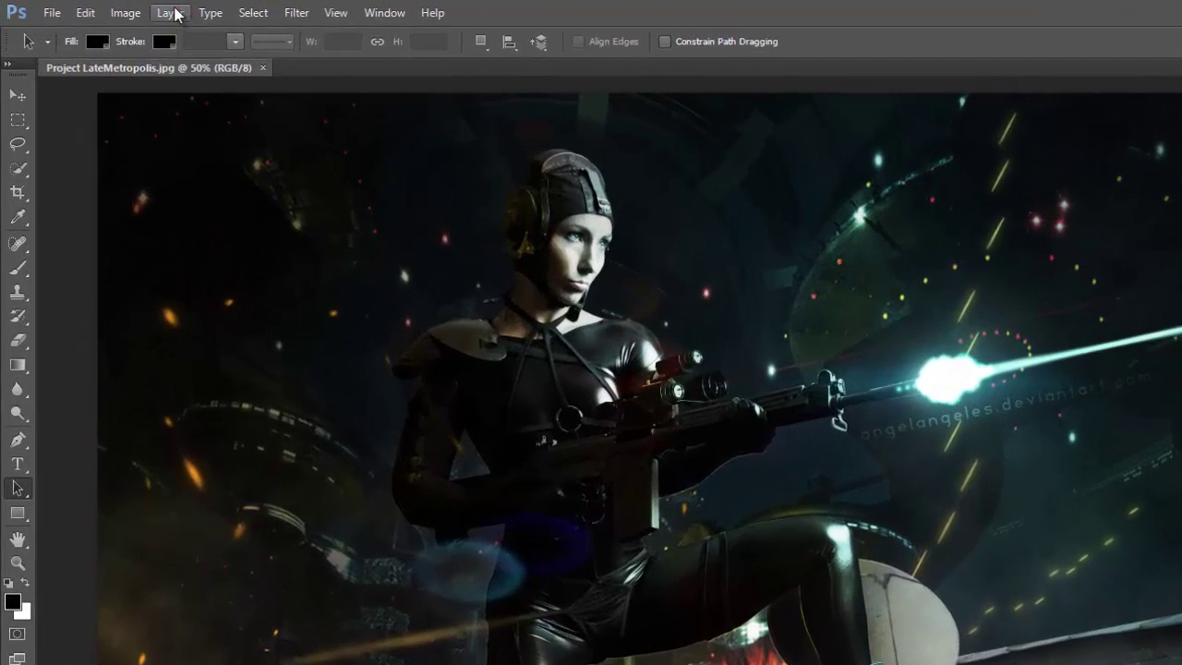
- Create a new empty layer above the Background, keeping Normal mode and 100% opacity
{"action": "left_click", "coordinate": [170, 13]}
{"action": "left_click", "coordinate": [211, 33]}
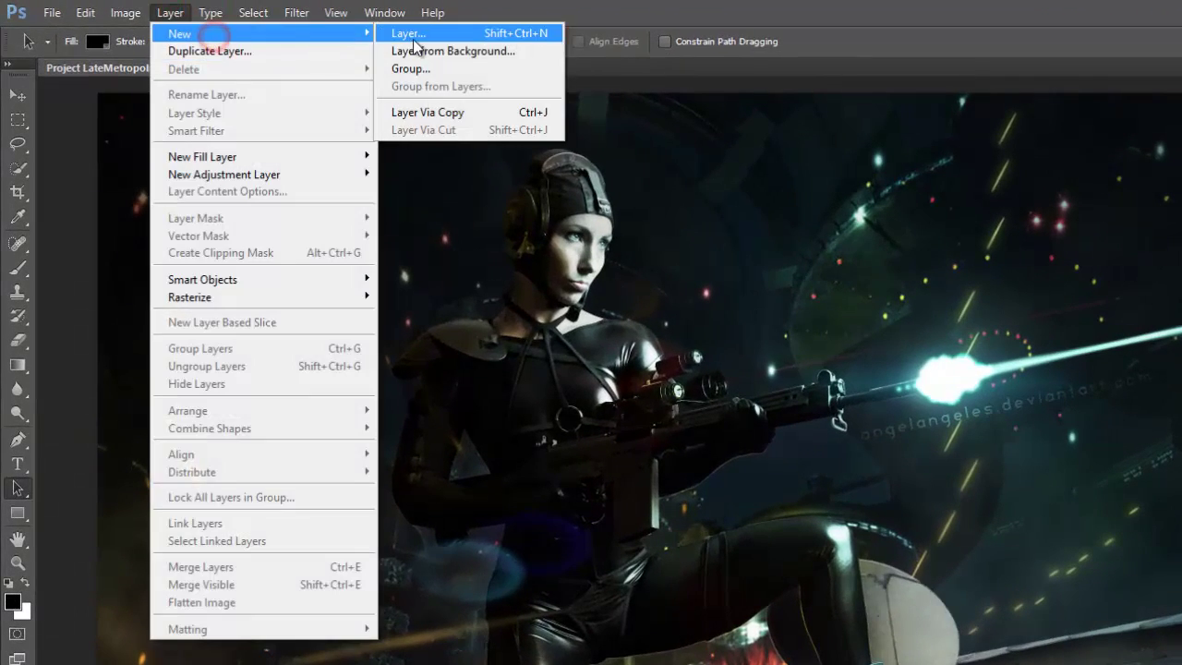
{"action": "left_click", "coordinate": [409, 37]}
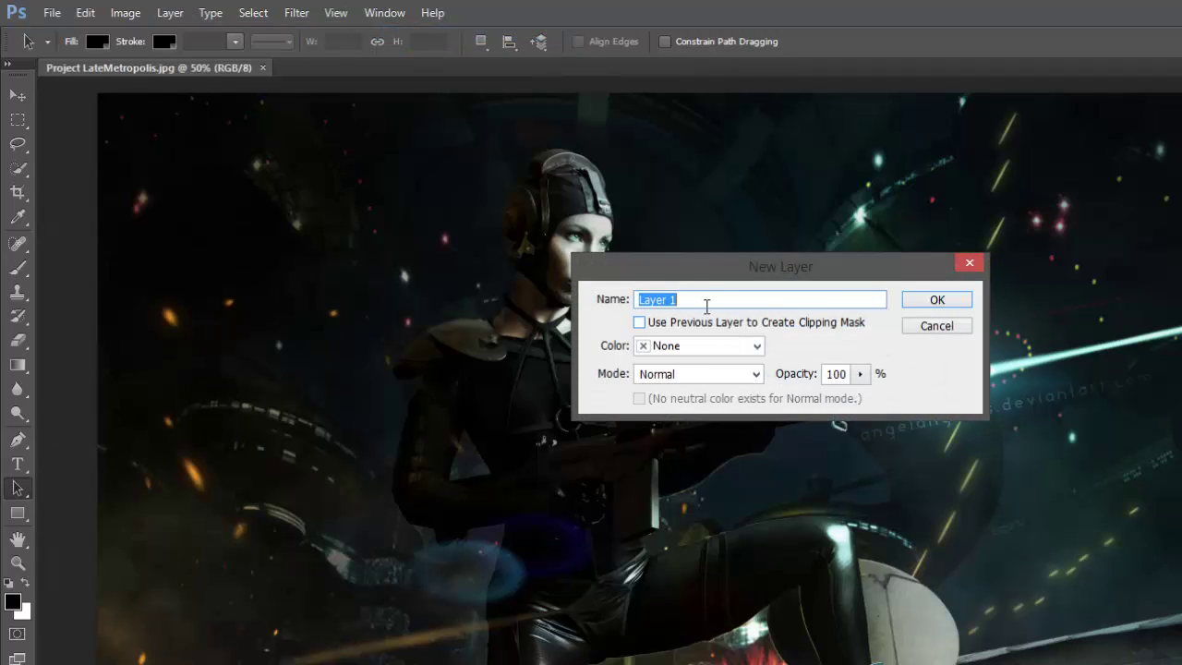
{"action": "left_click", "coordinate": [963, 303]}
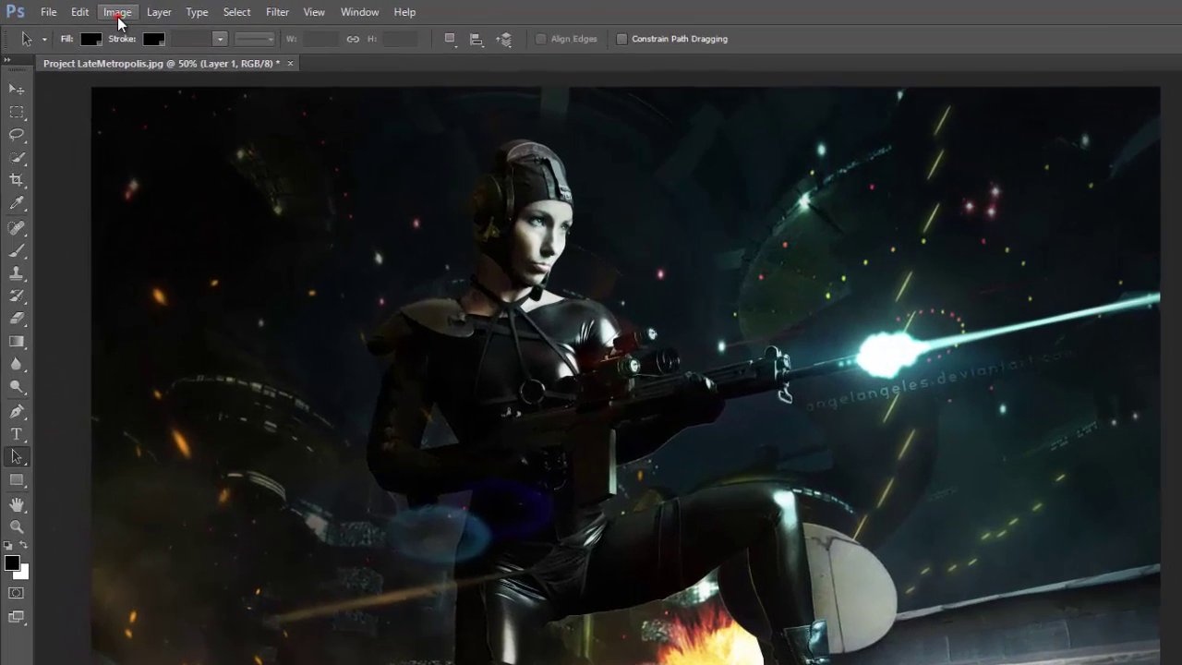
- Copy the merged image onto the new layer with Apply Image, using the RGB channel, Multiply blending and 100% opacity
{"action": "left_click", "coordinate": [144, 8]}
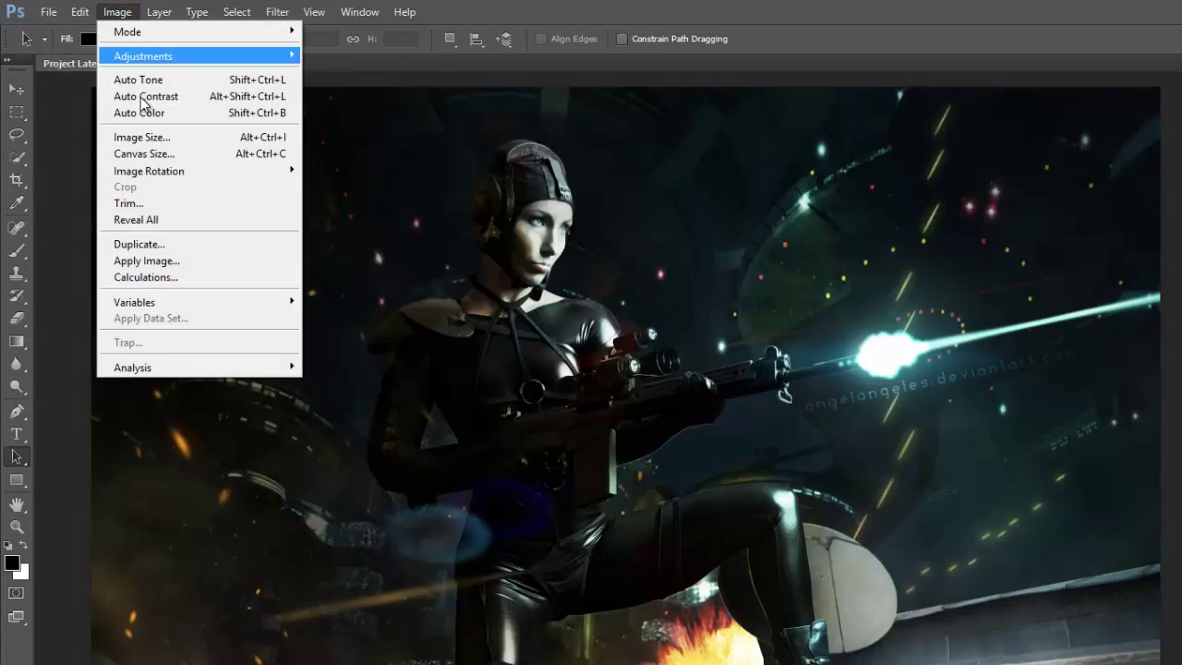
{"action": "left_click", "coordinate": [166, 261]}
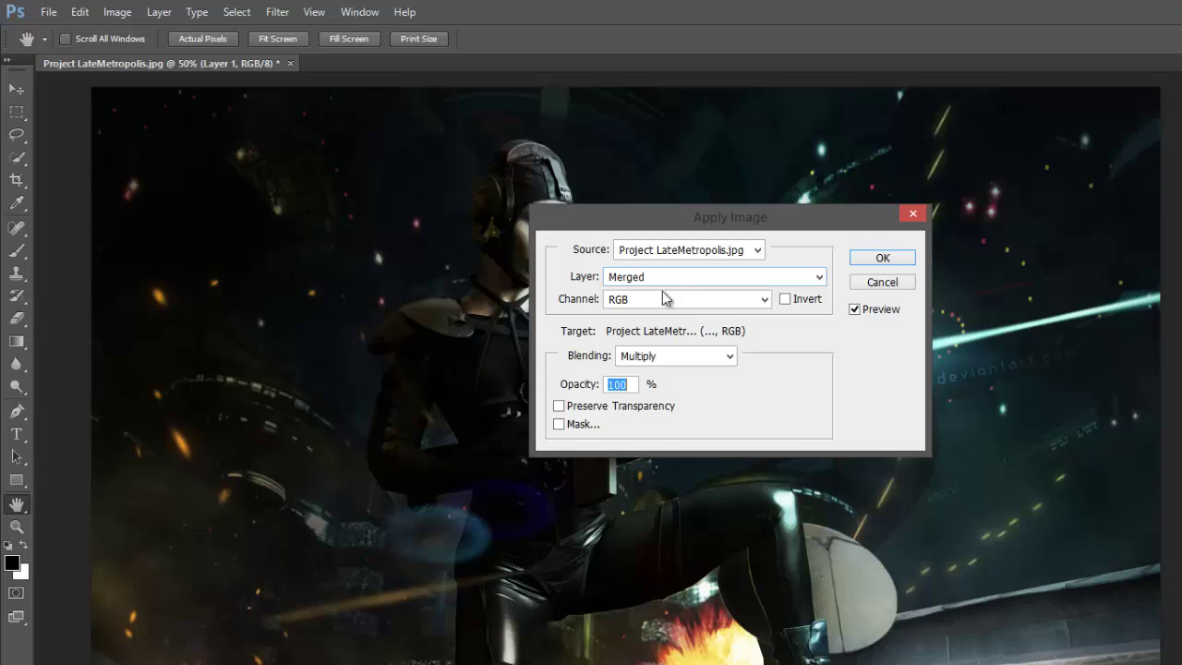
{"action": "left_click", "coordinate": [884, 258]}
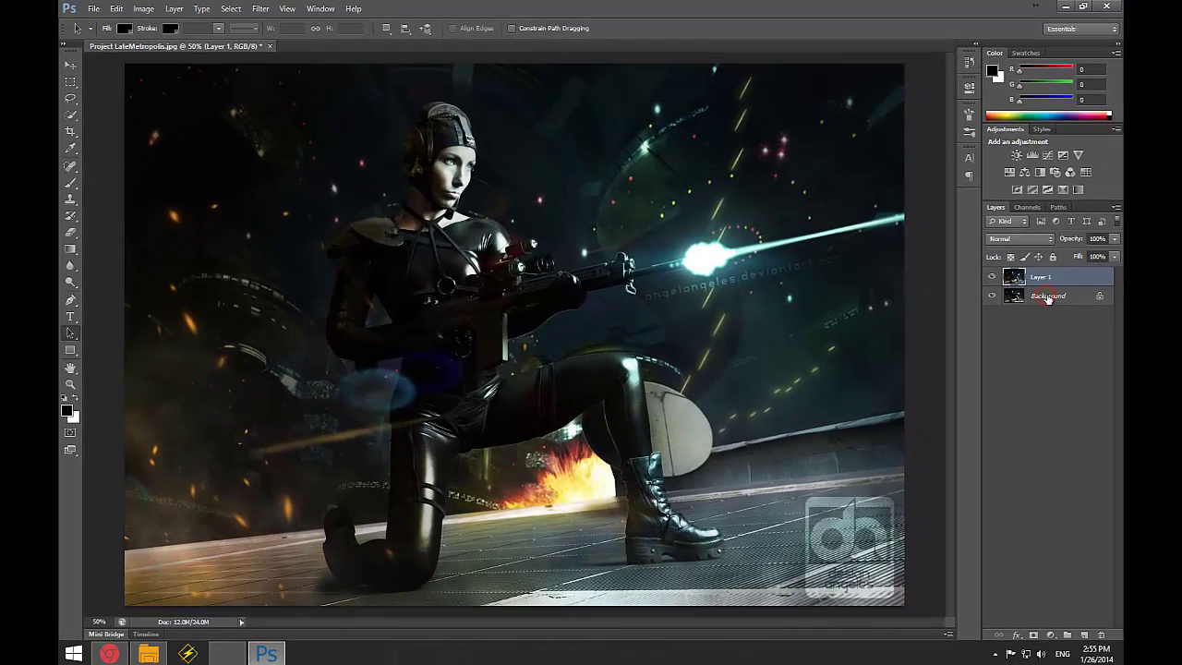
{"action": "left_click", "coordinate": [1047, 297]}
{"action": "left_click", "coordinate": [1038, 282]}
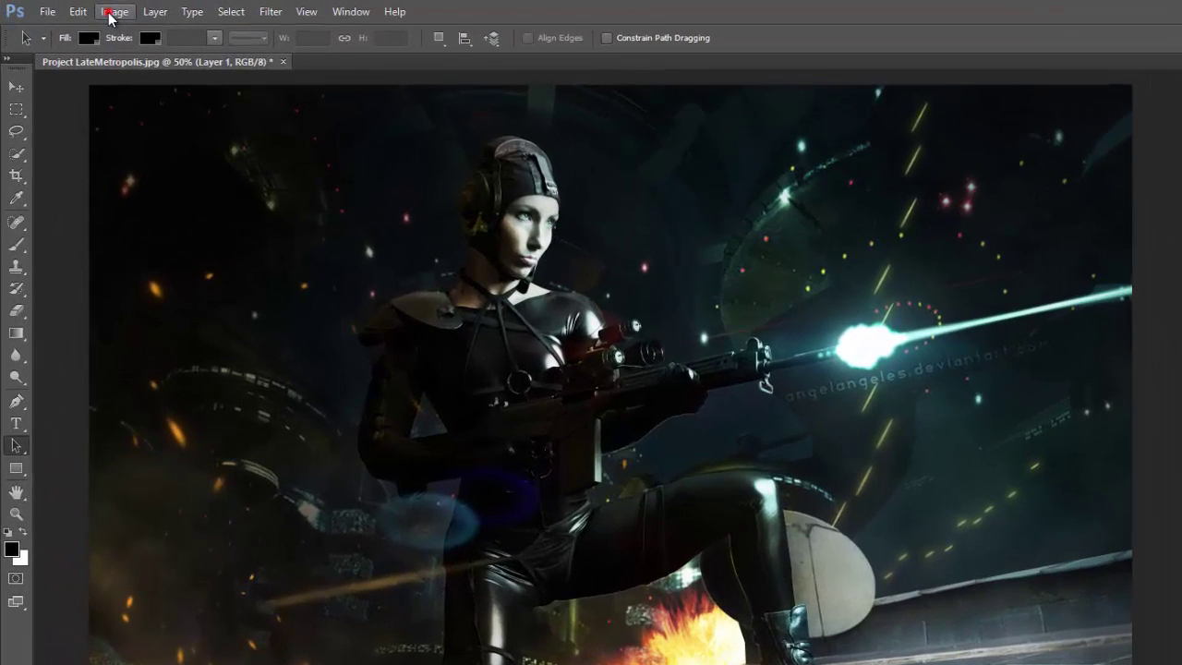
- Apply a Threshold adjustment at level 149 to Layer 1 and set the layer's blend mode to Screen
{"action": "left_click", "coordinate": [116, 14]}
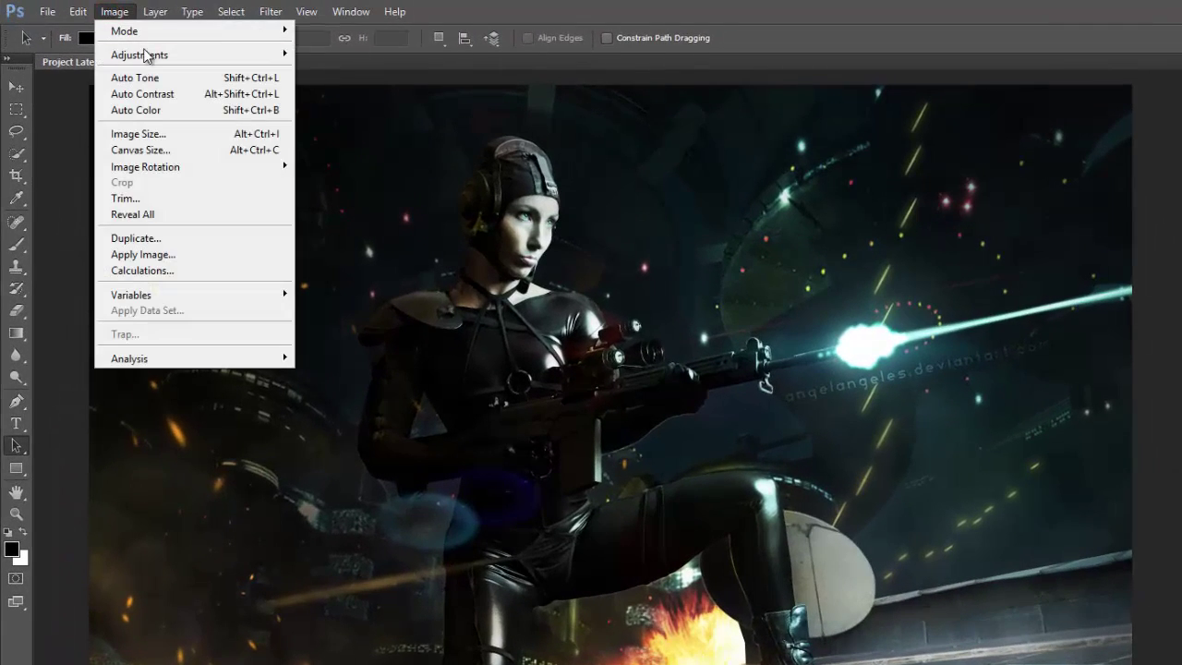
{"action": "mouse_move", "coordinate": [157, 55]}
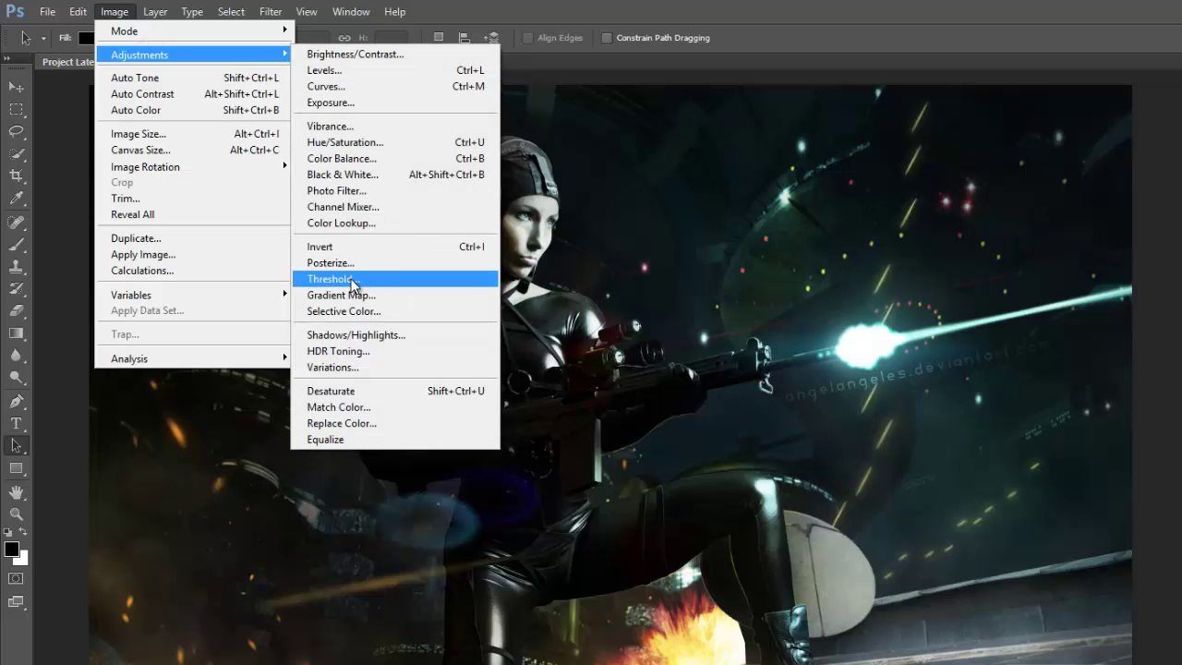
{"action": "left_click", "coordinate": [350, 279]}
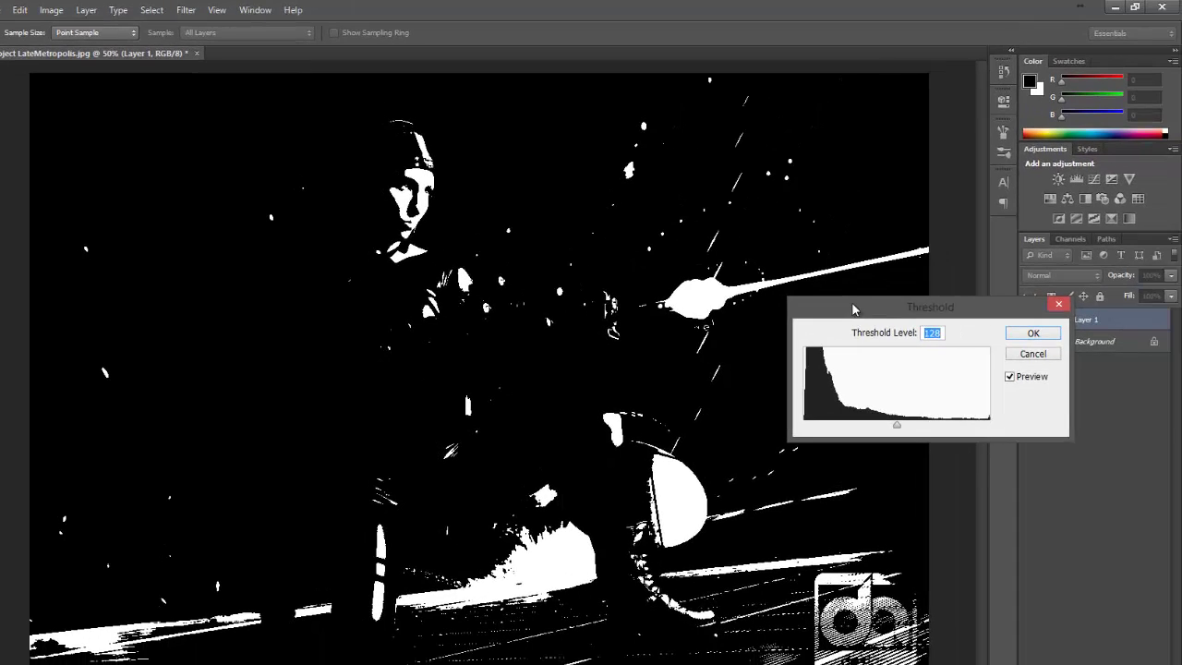
{"action": "left_click_drag", "start_coordinate": [952, 334], "coordinate": [715, 231]}
{"action": "mouse_move", "coordinate": [735, 342]}
{"action": "left_mouse_down"}
{"action": "mouse_move", "coordinate": [803, 342]}
{"action": "mouse_move", "coordinate": [736, 342]}
{"action": "mouse_move", "coordinate": [743, 353]}
{"action": "left_mouse_up"}
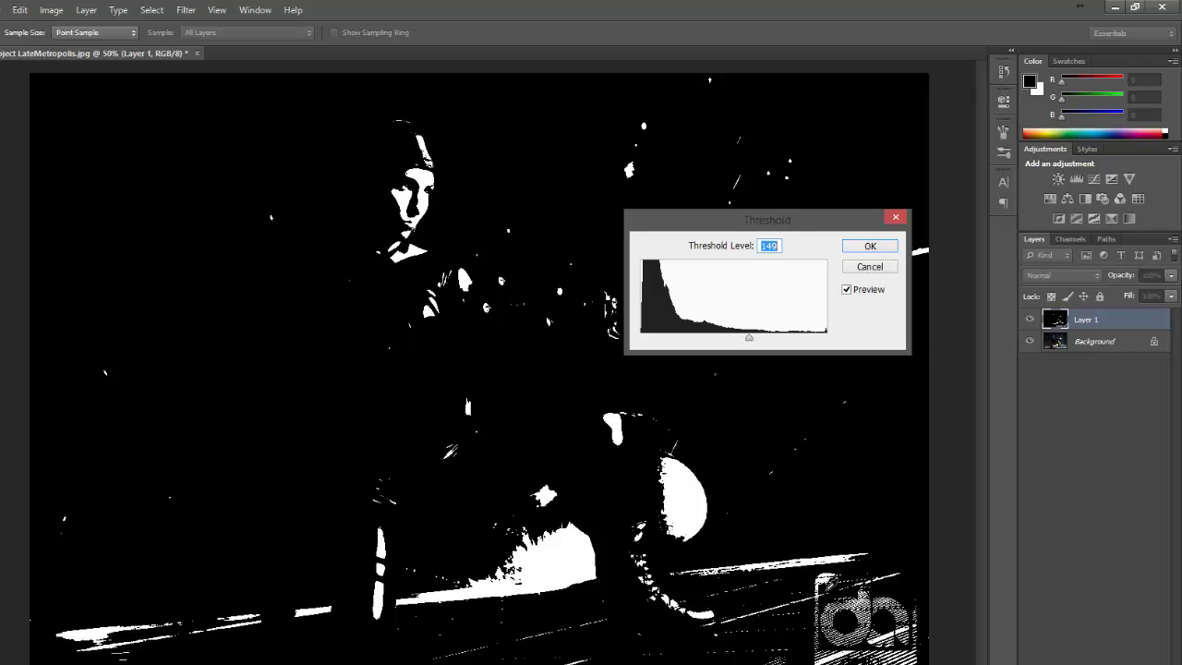
{"action": "left_click", "coordinate": [874, 248]}
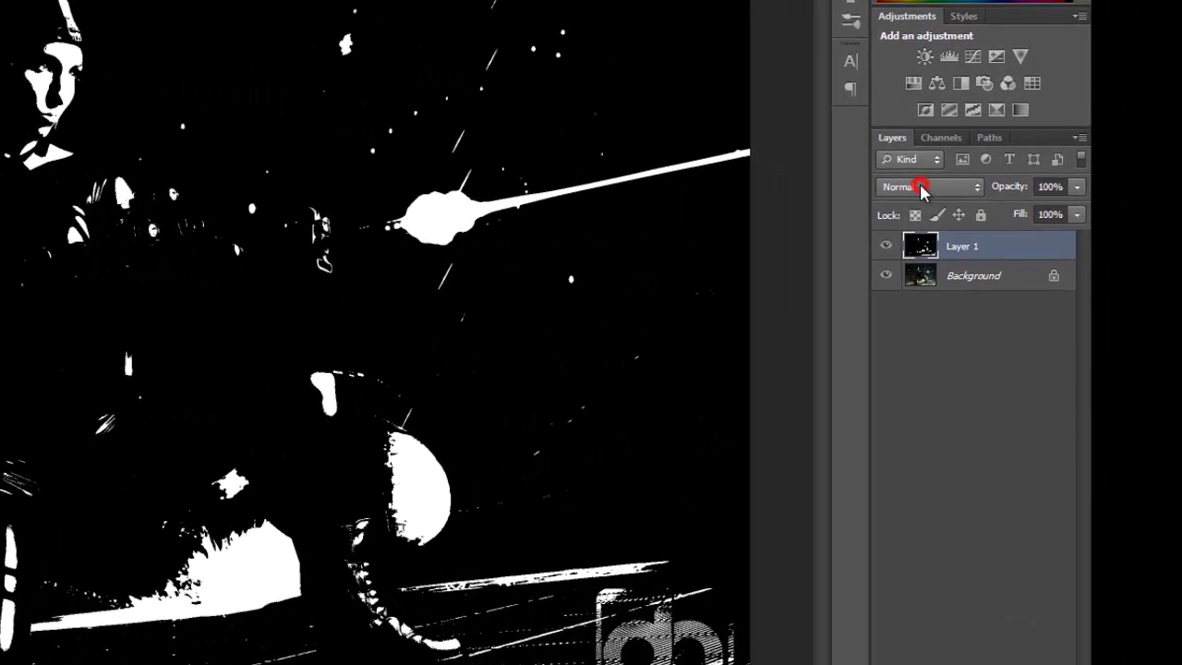
{"action": "left_click", "coordinate": [921, 187]}
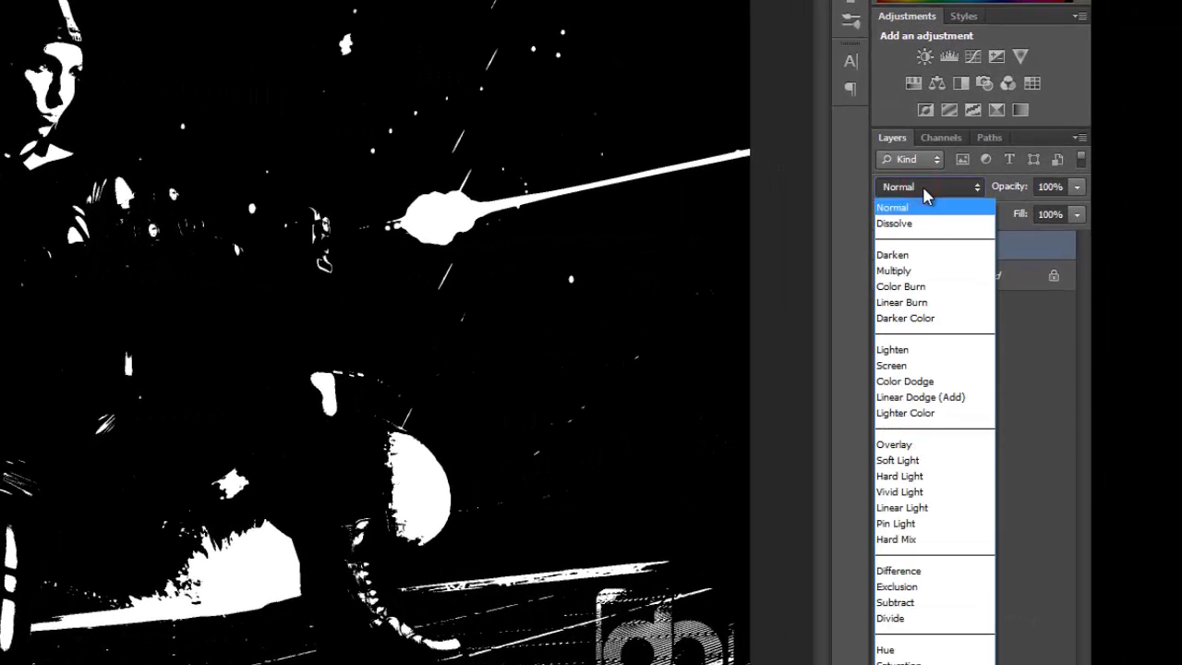
{"action": "left_click", "coordinate": [905, 365]}
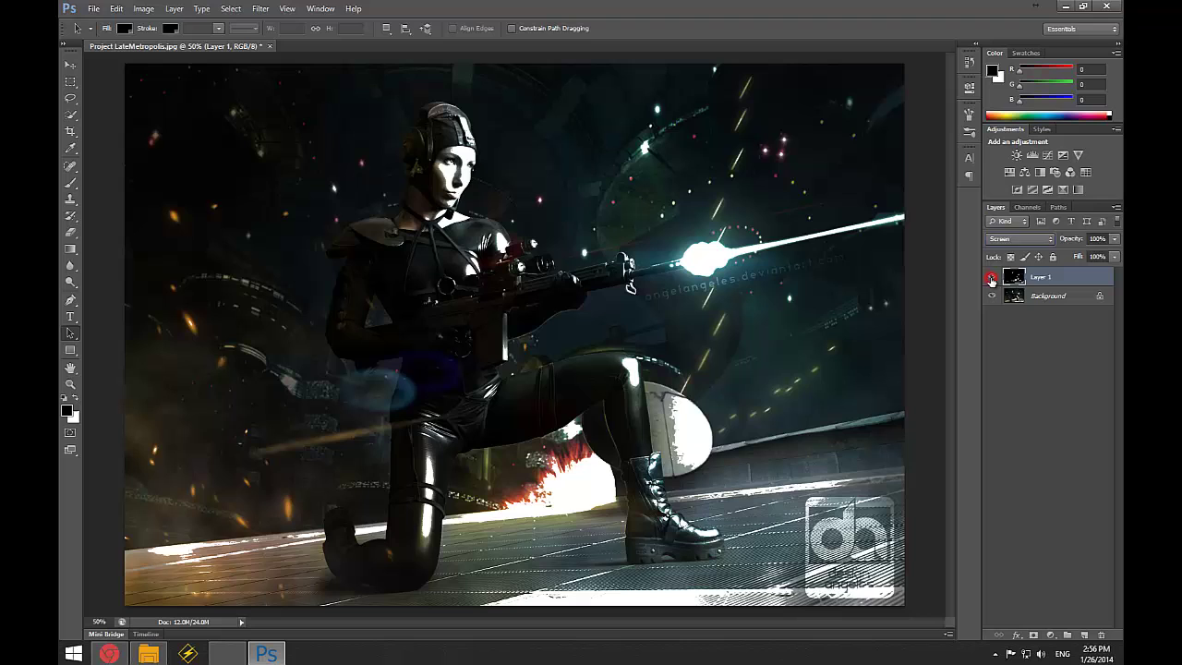
- Toggle the visibility of Layer 1 repeatedly to compare the image with and without the highlights, leaving it visible
{"action": "left_click", "coordinate": [991, 277]}
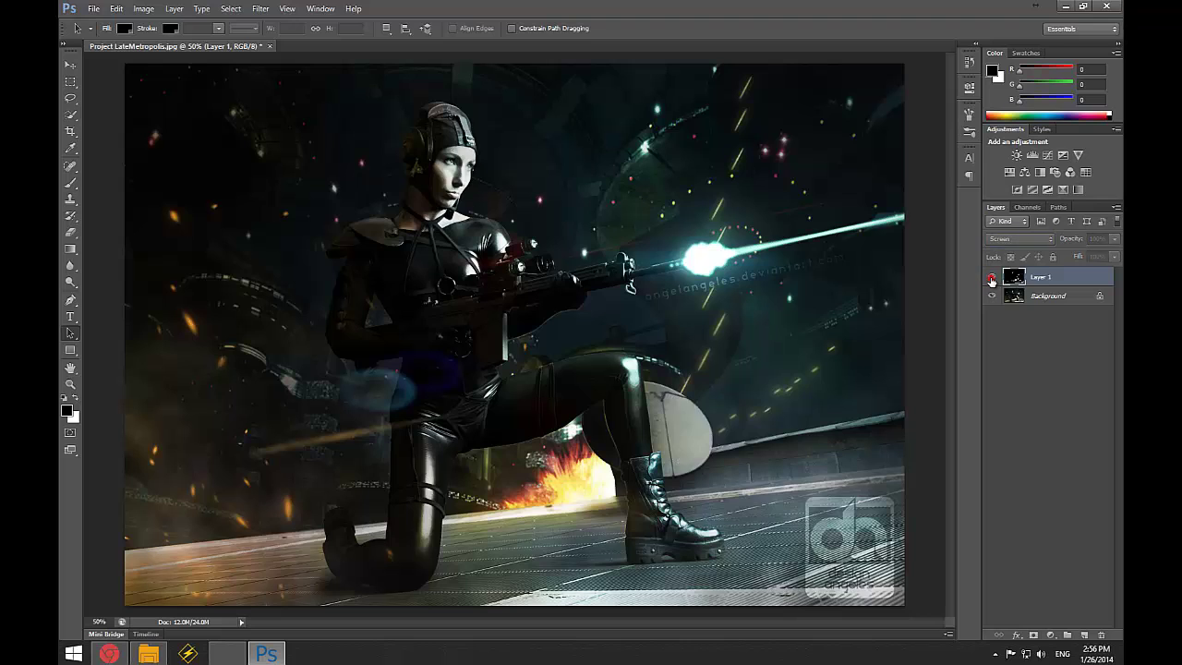
{"action": "left_click", "coordinate": [991, 277]}
{"action": "left_click", "coordinate": [990, 277]}
{"action": "left_click", "coordinate": [991, 277]}
{"action": "left_click", "coordinate": [991, 277]}
{"action": "left_click", "coordinate": [991, 278]}
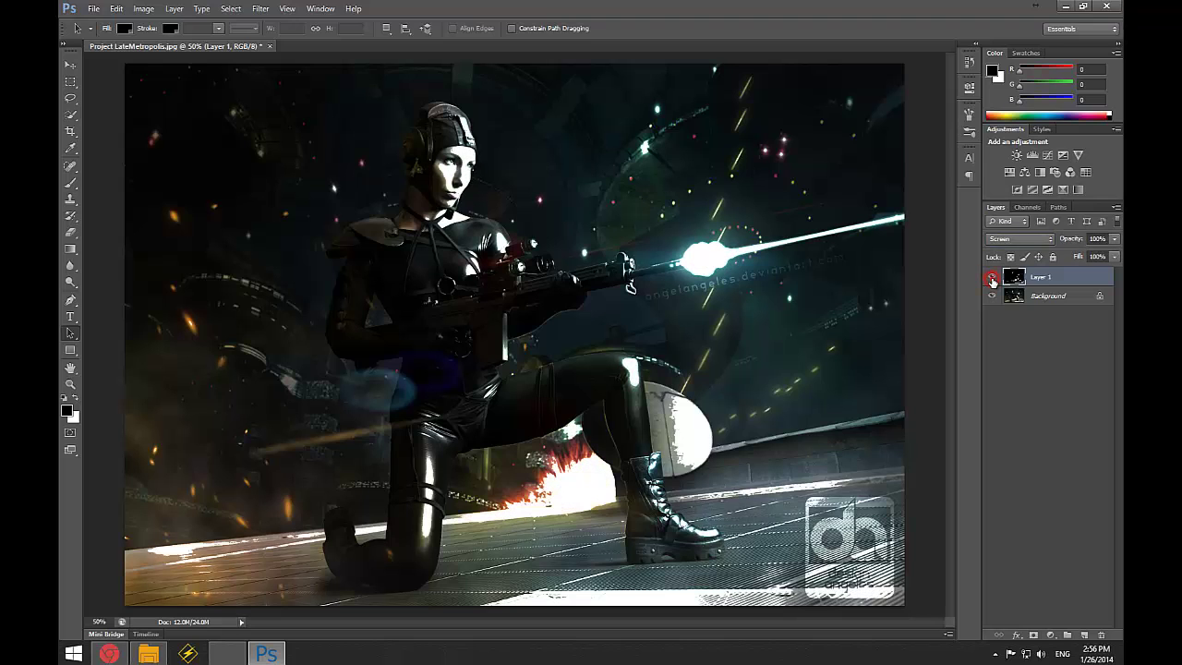
{"action": "left_click", "coordinate": [990, 278]}
{"action": "left_click", "coordinate": [991, 278]}
{"action": "left_click", "coordinate": [990, 278]}
{"action": "left_click", "coordinate": [991, 278]}
{"action": "left_click", "coordinate": [991, 278]}
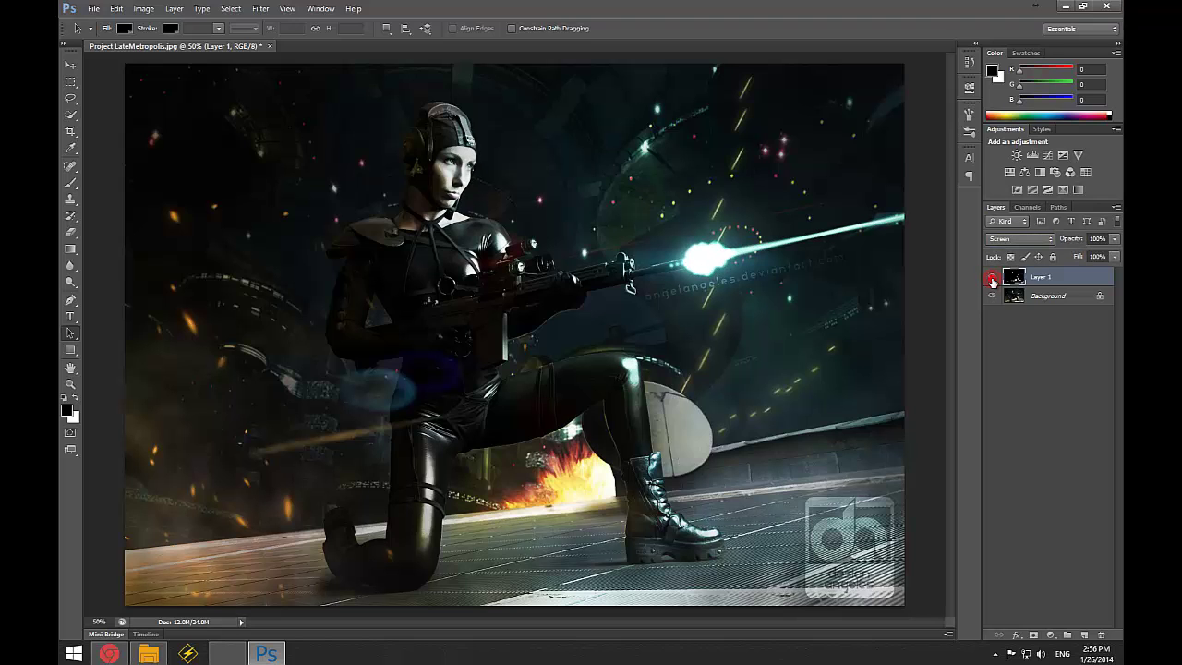
{"action": "left_click", "coordinate": [991, 278]}
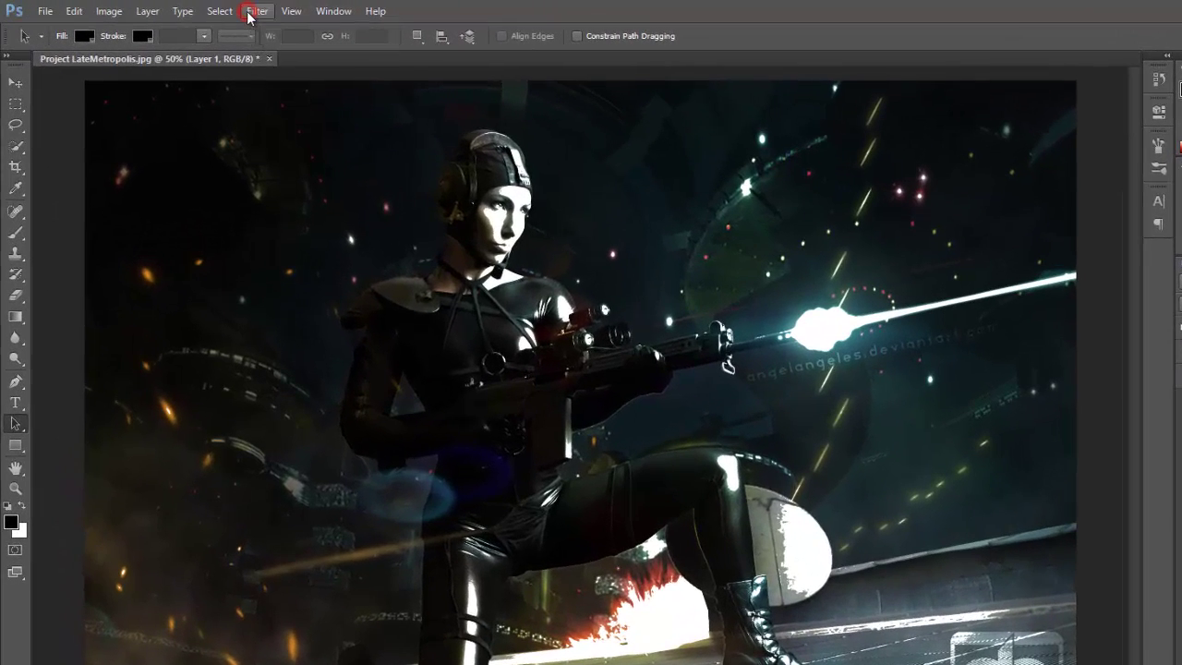
- Convert Layer 1 for smart filters and accept its conversion into a smart object
{"action": "left_click", "coordinate": [253, 11]}
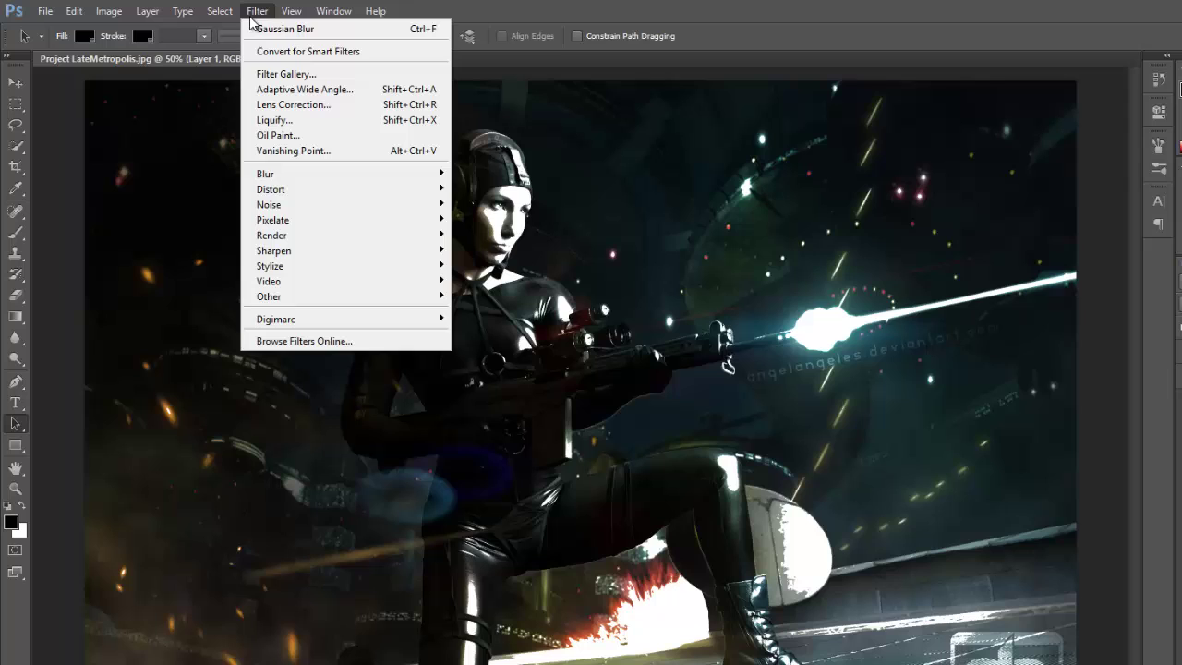
{"action": "left_click", "coordinate": [303, 52]}
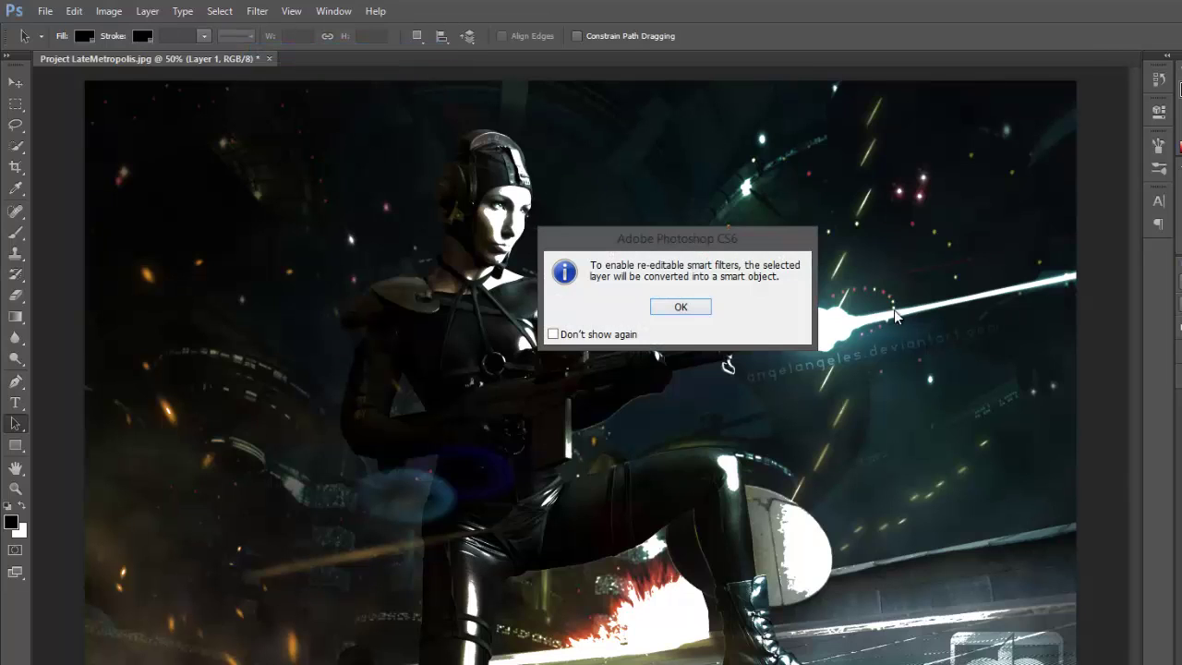
{"action": "left_click", "coordinate": [669, 305]}
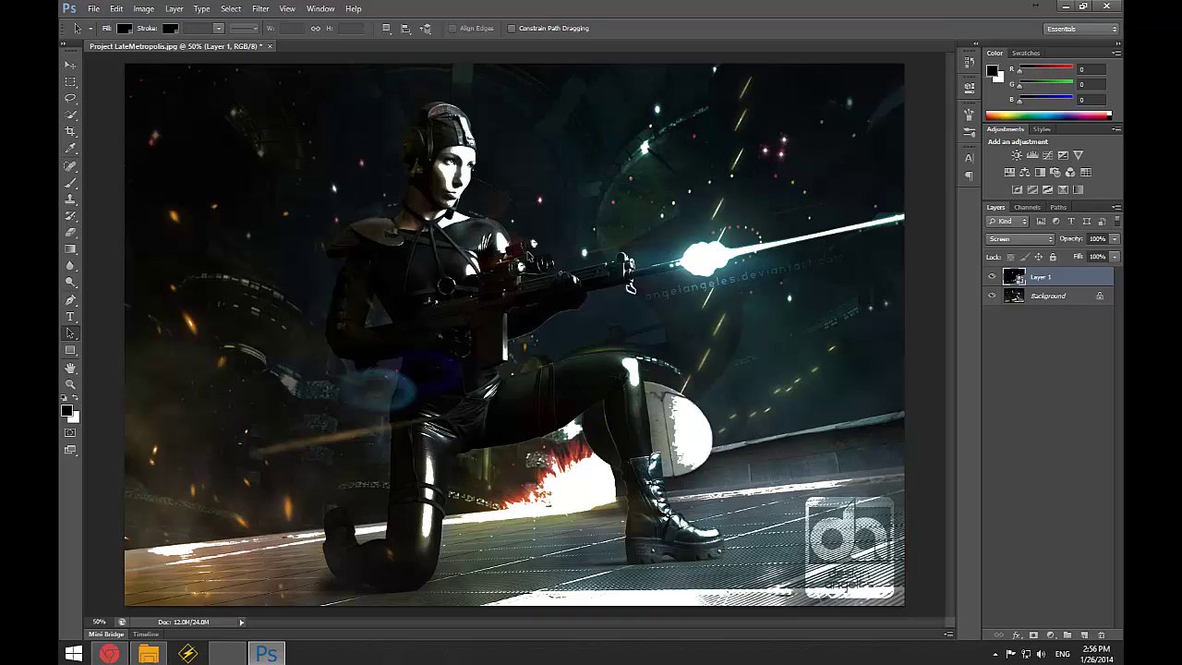
{"action": "left_click", "coordinate": [967, 61]}
{"action": "left_click", "coordinate": [969, 60]}
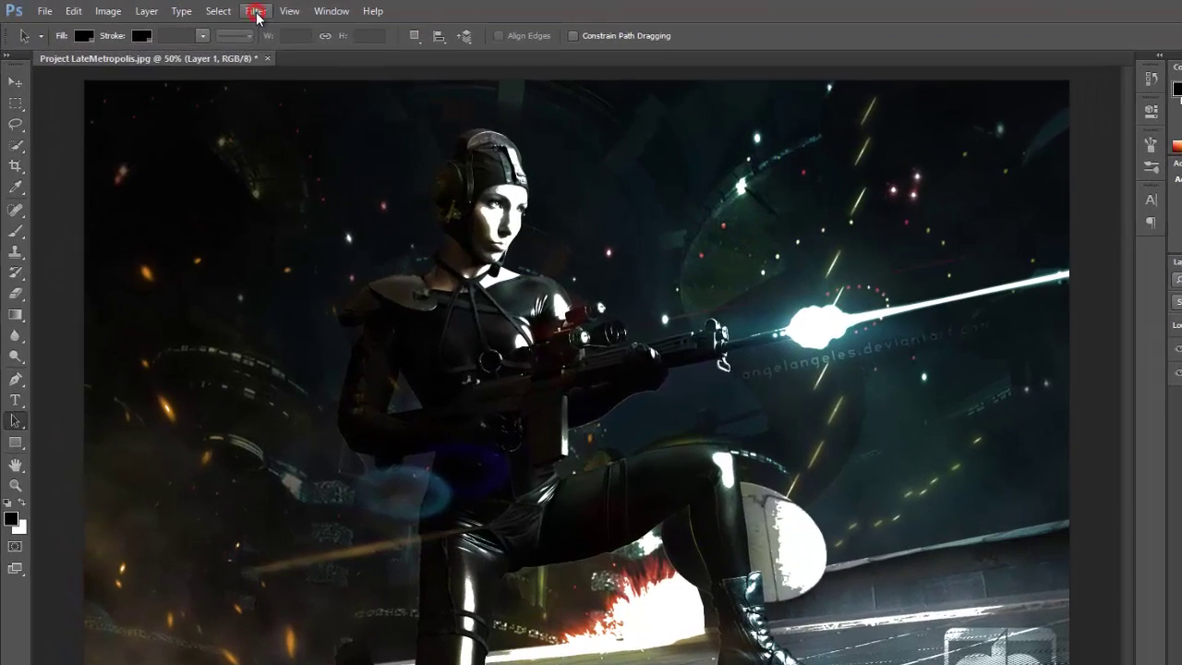
- Apply a Gaussian Blur smart filter with a radius of 34.6 pixels to Layer 1
{"action": "left_click", "coordinate": [260, 8]}
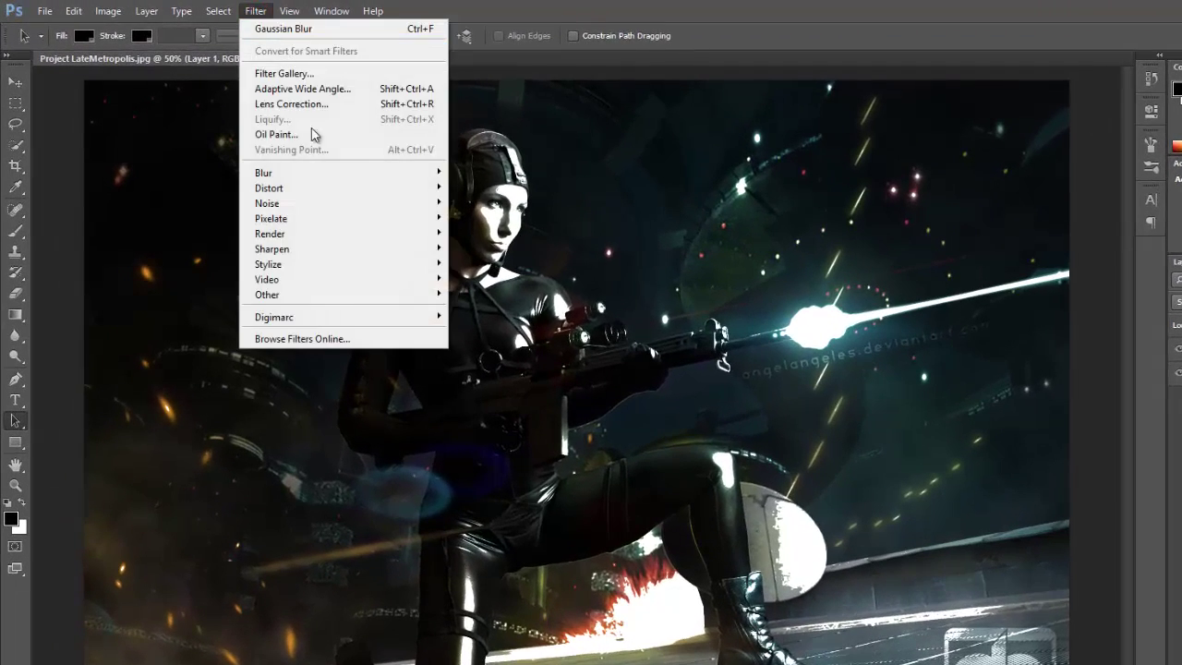
{"action": "left_click", "coordinate": [336, 176]}
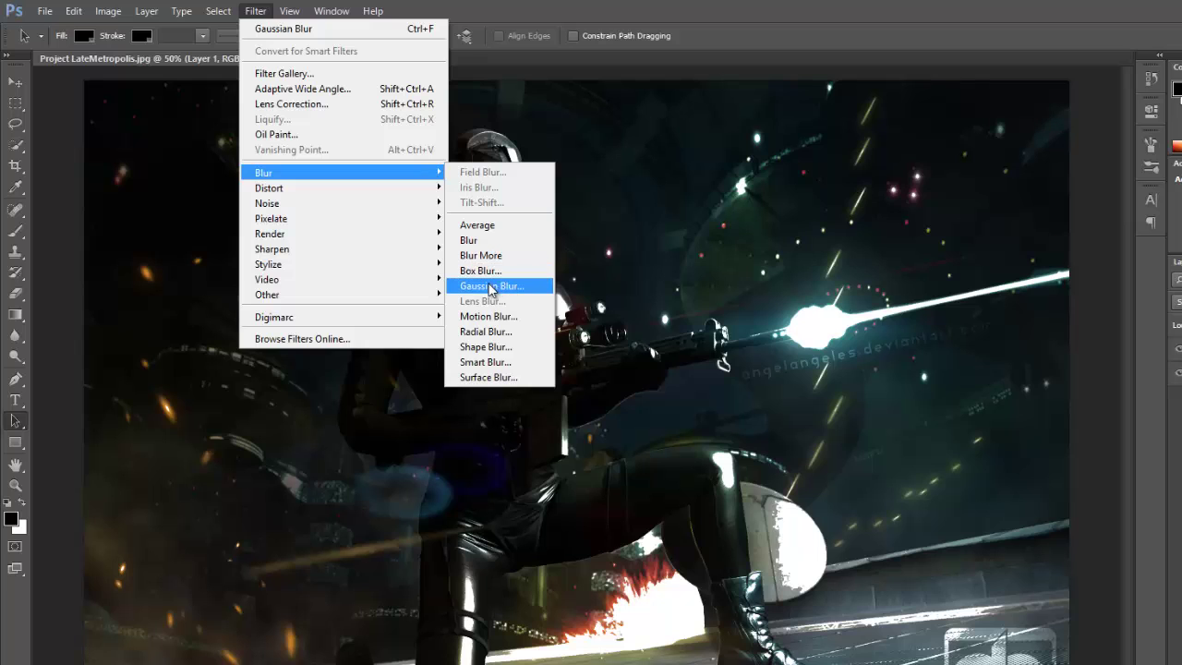
{"action": "left_click", "coordinate": [491, 287]}
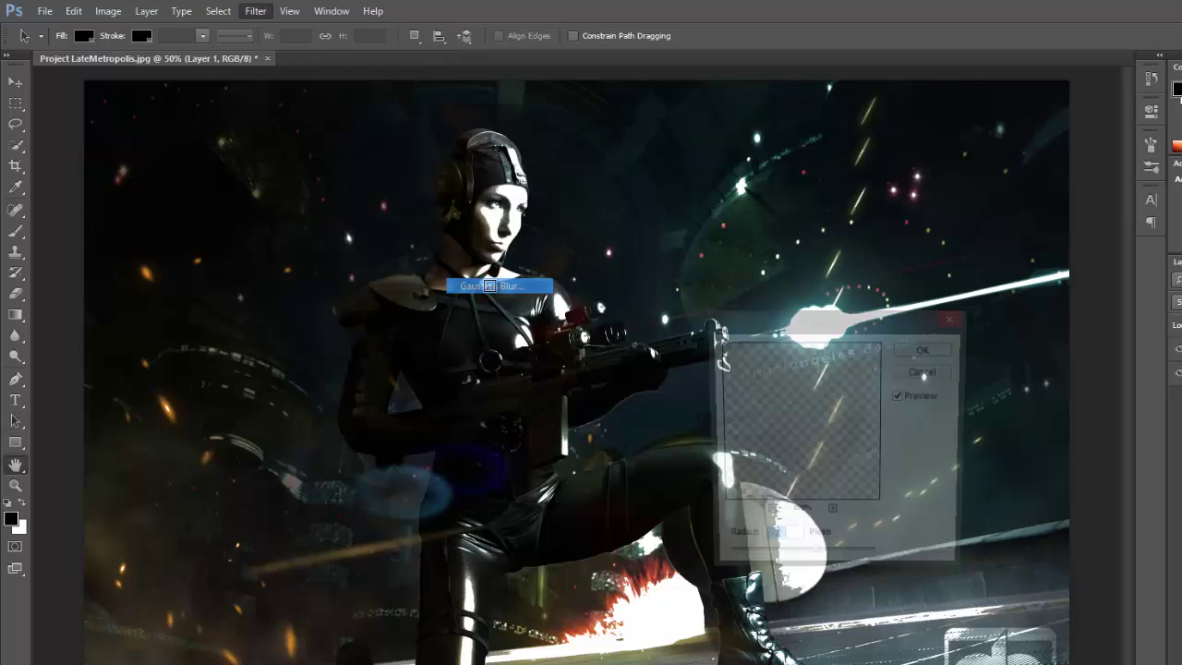
{"action": "left_click_drag", "start_coordinate": [808, 332], "coordinate": [926, 344]}
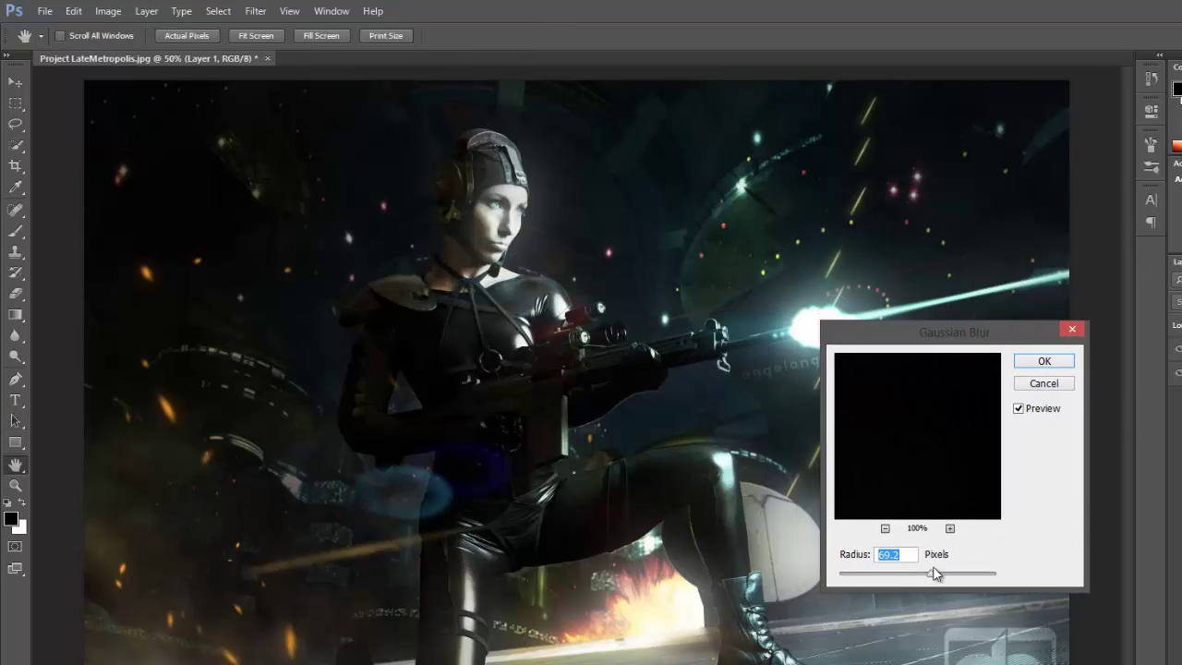
{"action": "mouse_move", "coordinate": [931, 572]}
{"action": "left_mouse_down"}
{"action": "mouse_move", "coordinate": [892, 574]}
{"action": "mouse_move", "coordinate": [965, 573]}
{"action": "mouse_move", "coordinate": [910, 576]}
{"action": "left_mouse_up"}
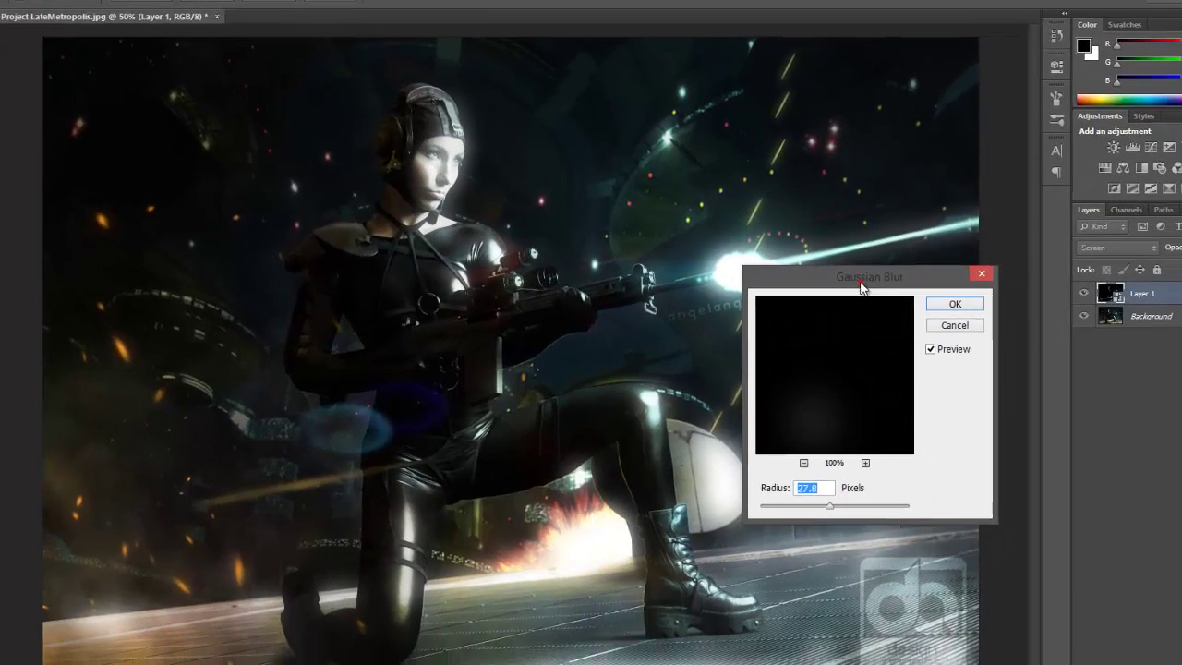
{"action": "left_click_drag", "start_coordinate": [942, 330], "coordinate": [967, 437]}
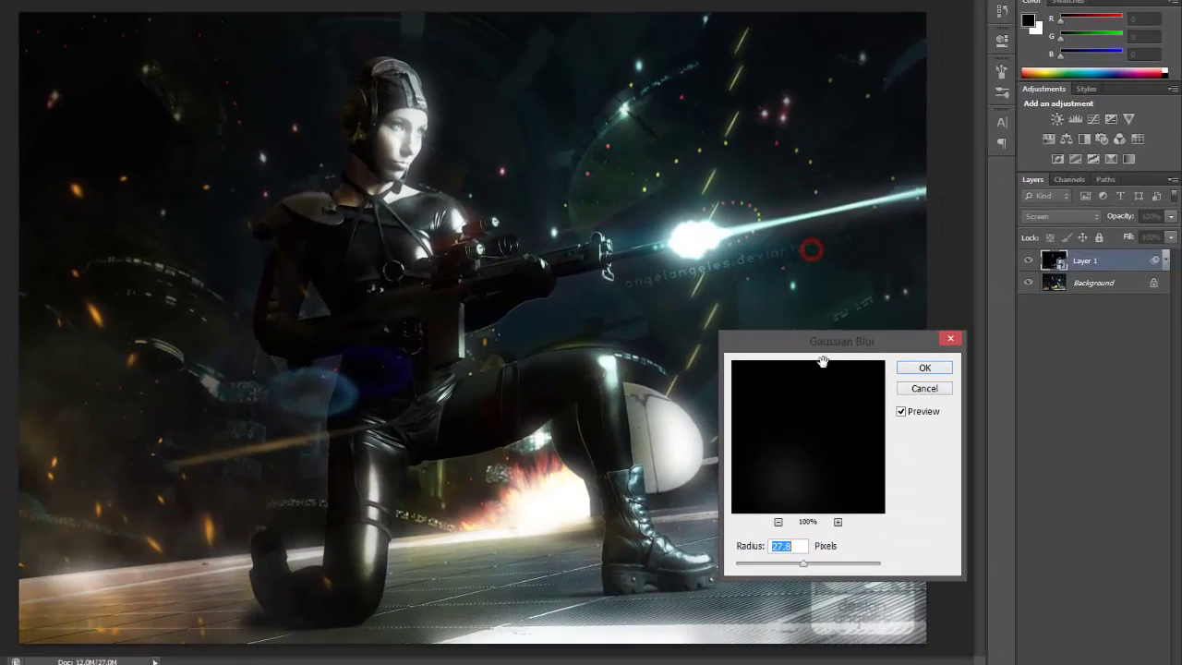
{"action": "left_click_drag", "start_coordinate": [806, 566], "coordinate": [809, 570]}
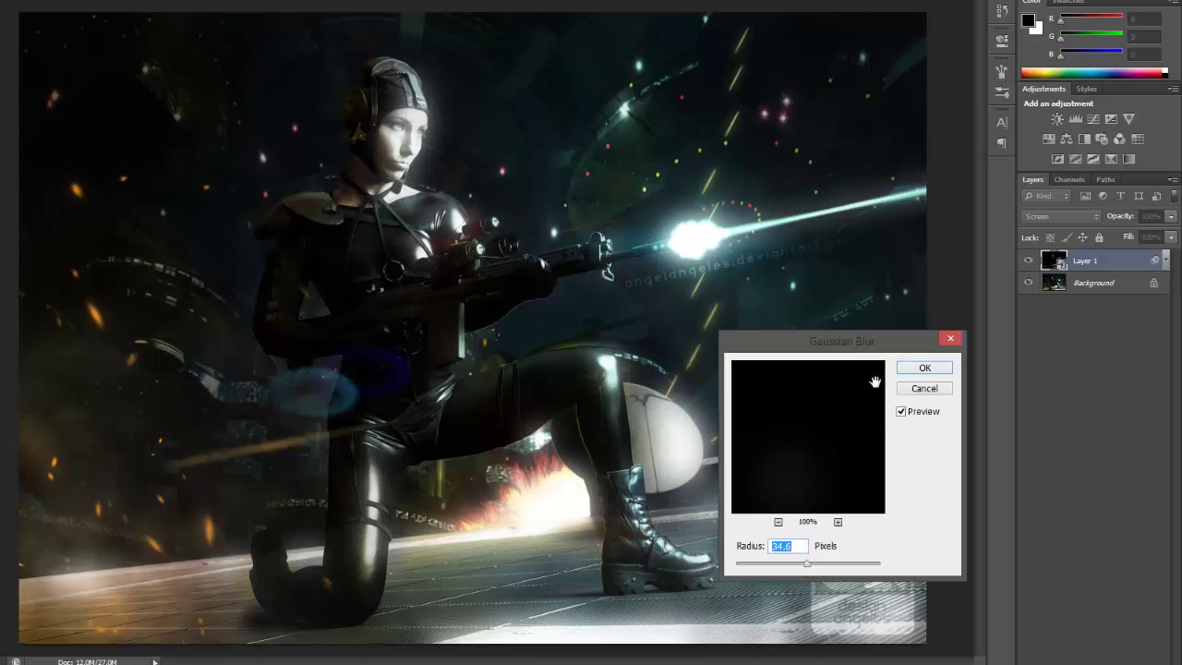
{"action": "left_click_drag", "start_coordinate": [846, 340], "coordinate": [738, 233]}
{"action": "left_click", "coordinate": [824, 261]}
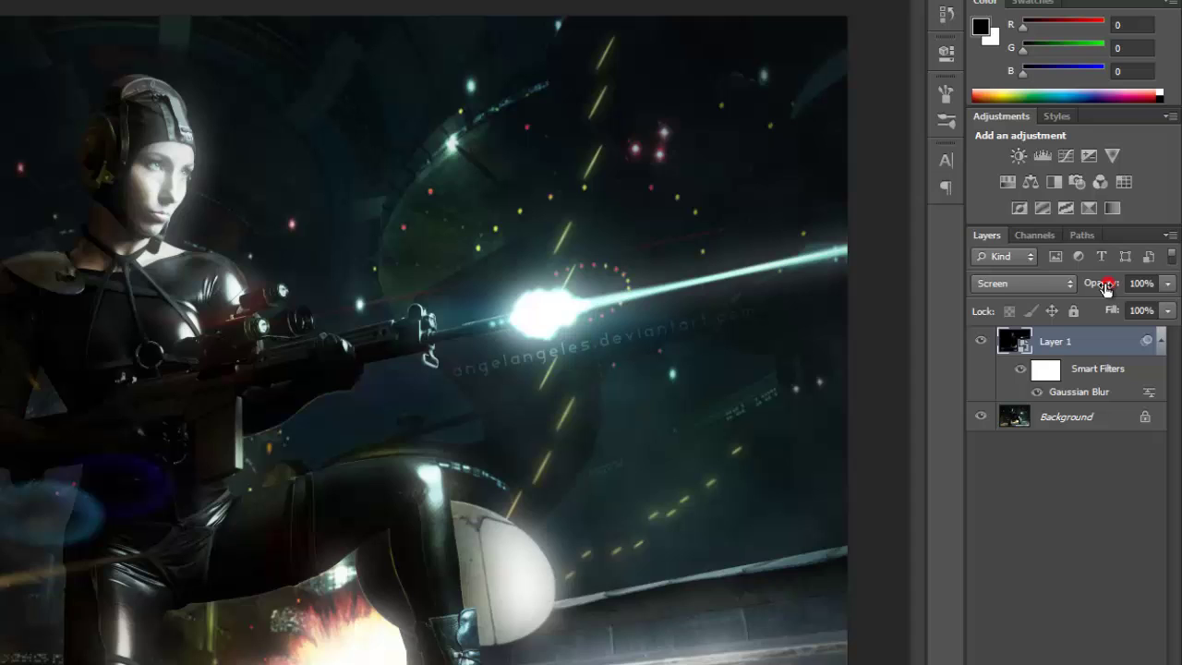
- Set Layer 1's opacity to 57% and toggle its visibility to compare the image with and without the glow
{"action": "left_click_drag", "start_coordinate": [1105, 287], "coordinate": [1098, 288]}
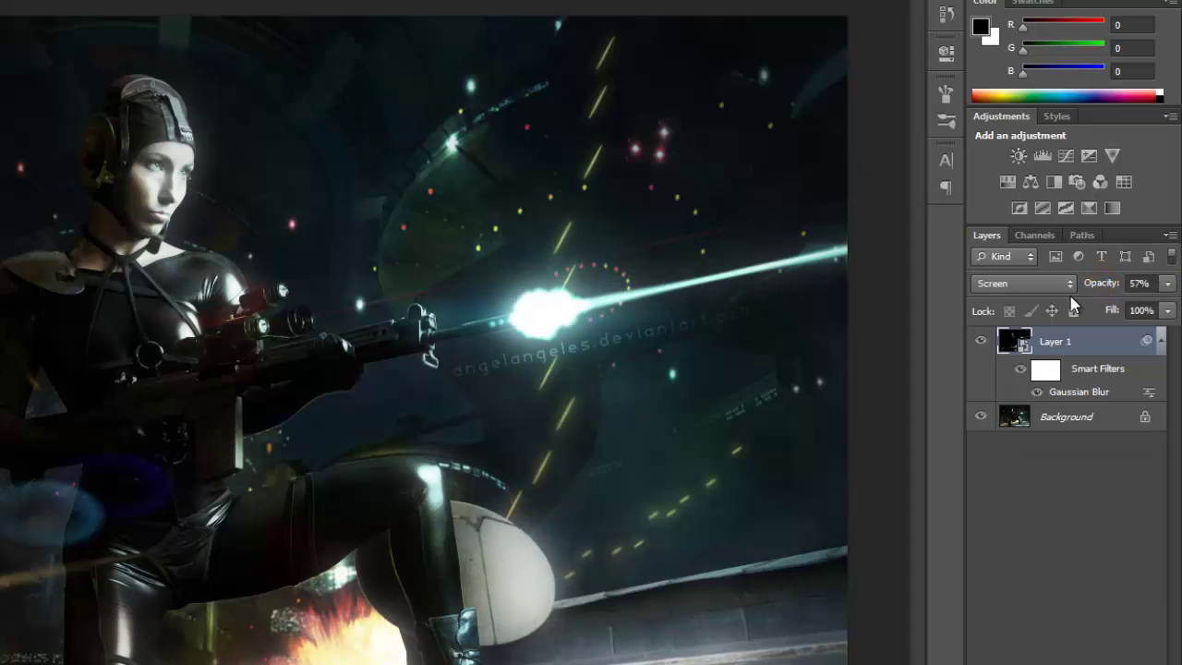
{"action": "left_click", "coordinate": [982, 340]}
{"action": "left_click", "coordinate": [982, 340]}
{"action": "left_click", "coordinate": [983, 340]}
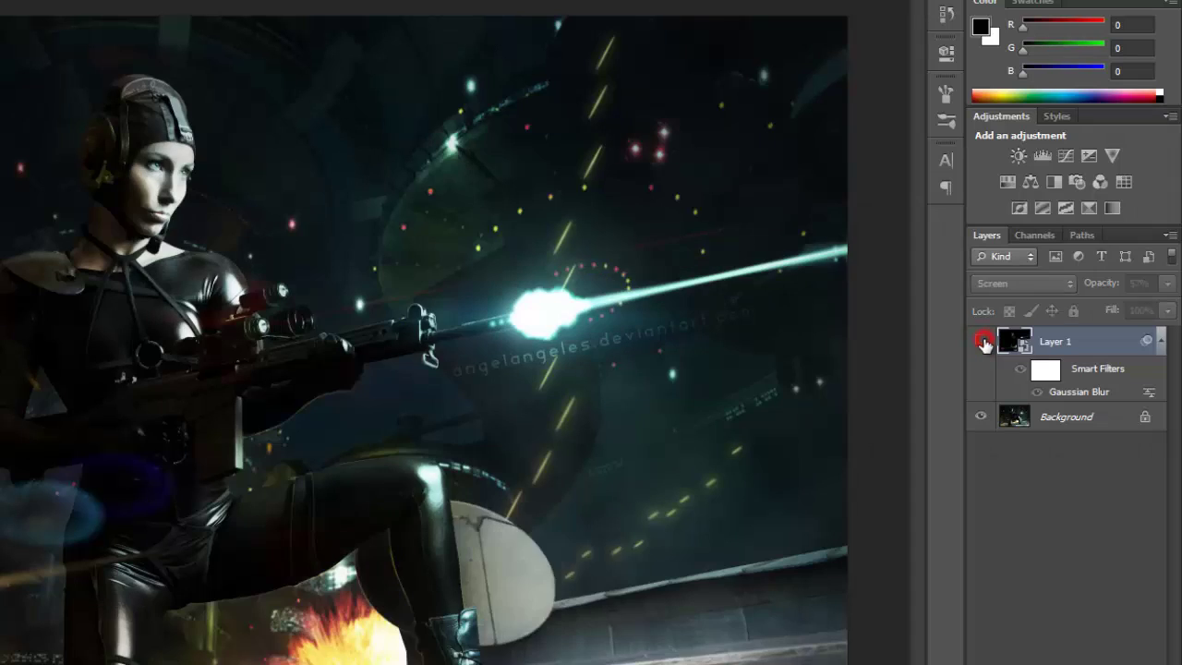
{"action": "left_click", "coordinate": [982, 340]}
{"action": "left_click", "coordinate": [982, 341]}
{"action": "left_click", "coordinate": [982, 340]}
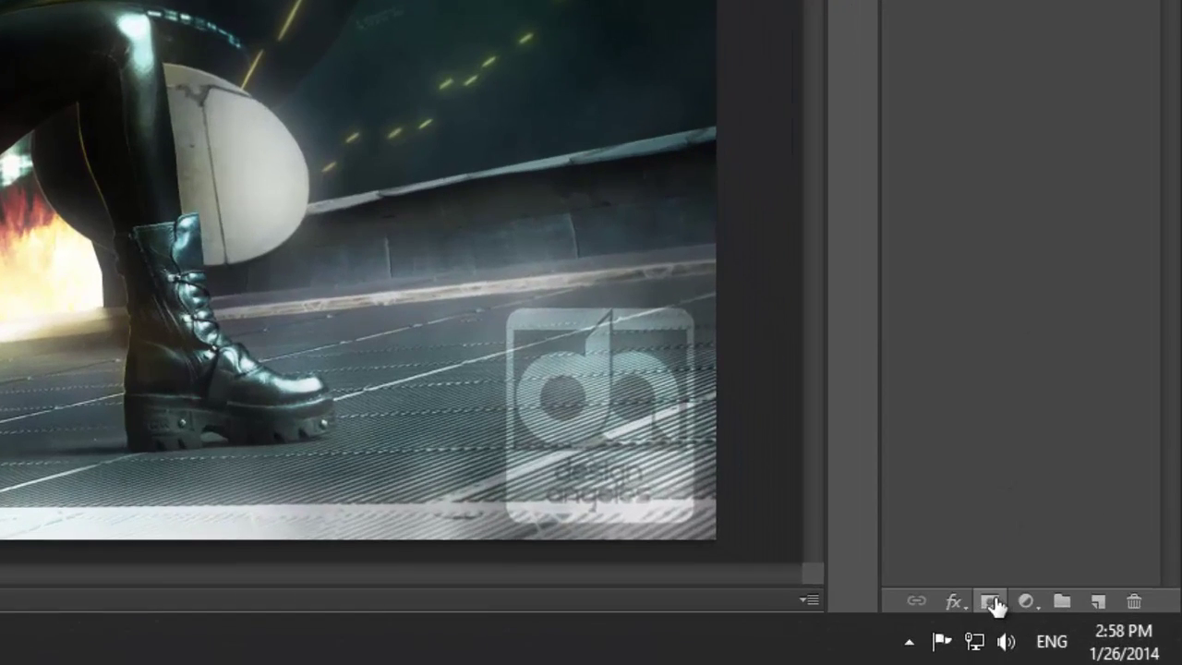
- Add a layer mask to Layer 1 and paint it black over the logo, the left edge and the floor along the bottom to hide the glow
{"action": "left_click", "coordinate": [991, 602]}
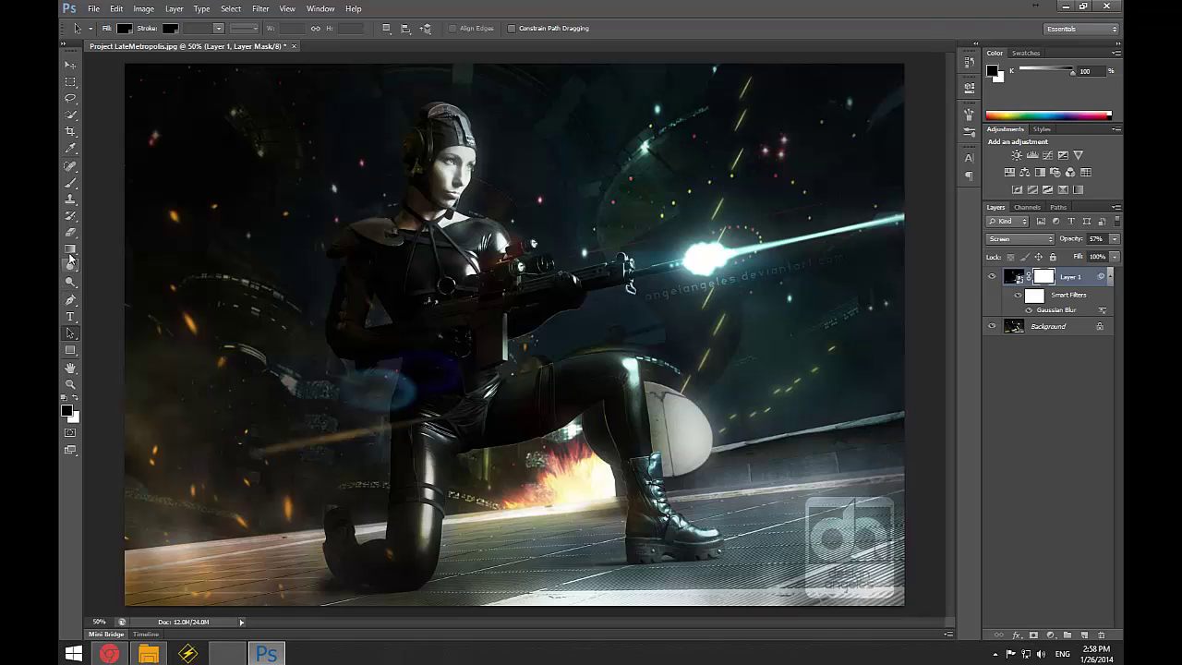
{"action": "left_click", "coordinate": [71, 183]}
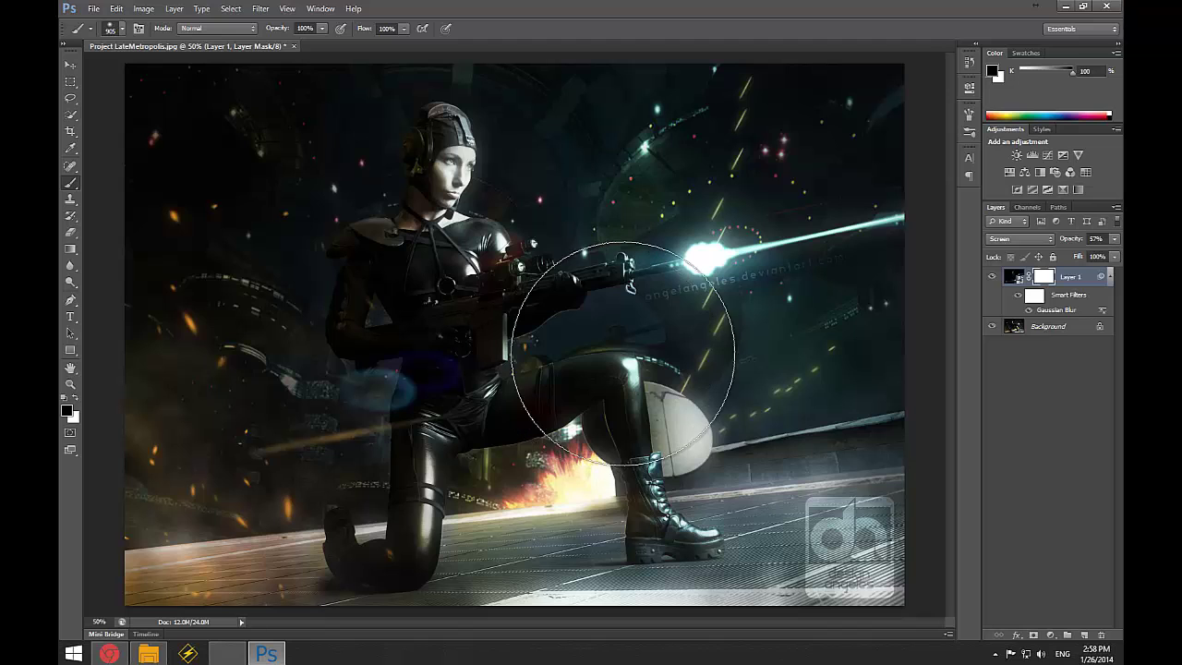
{"action": "left_click_drag", "start_coordinate": [631, 347], "coordinate": [583, 348]}
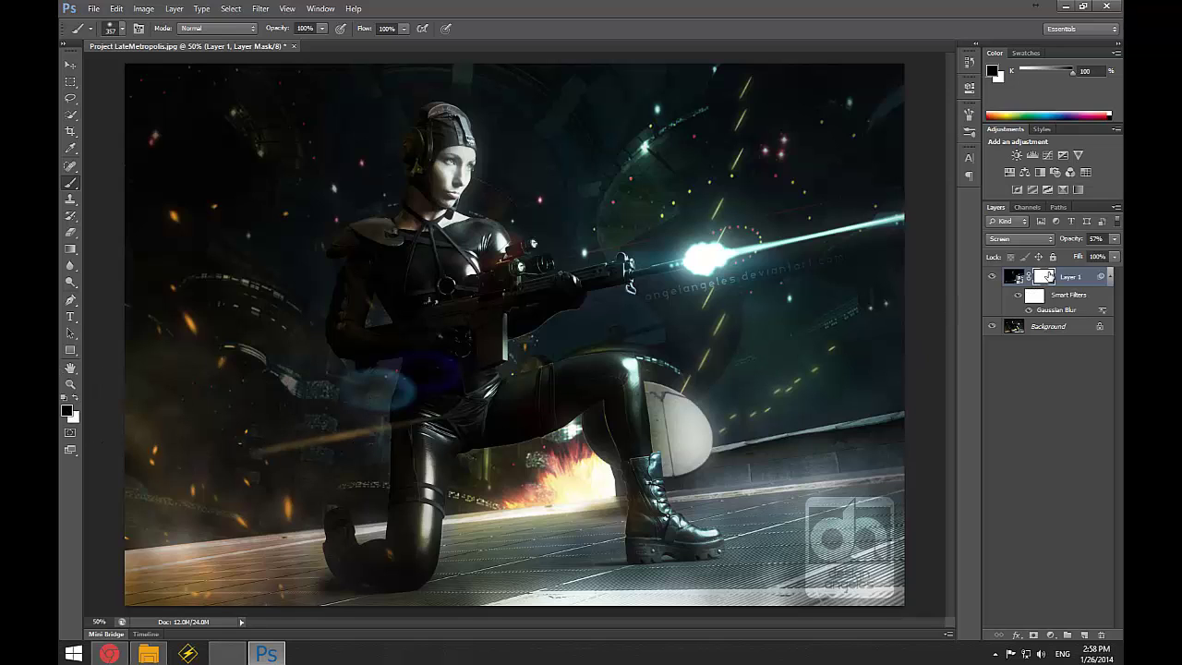
{"action": "left_click", "coordinate": [1046, 278], "text": "shift"}
{"action": "mouse_move", "coordinate": [804, 517]}
{"action": "left_mouse_down"}
{"action": "mouse_move", "coordinate": [831, 545]}
{"action": "mouse_move", "coordinate": [836, 506]}
{"action": "mouse_move", "coordinate": [844, 573]}
{"action": "left_mouse_up"}
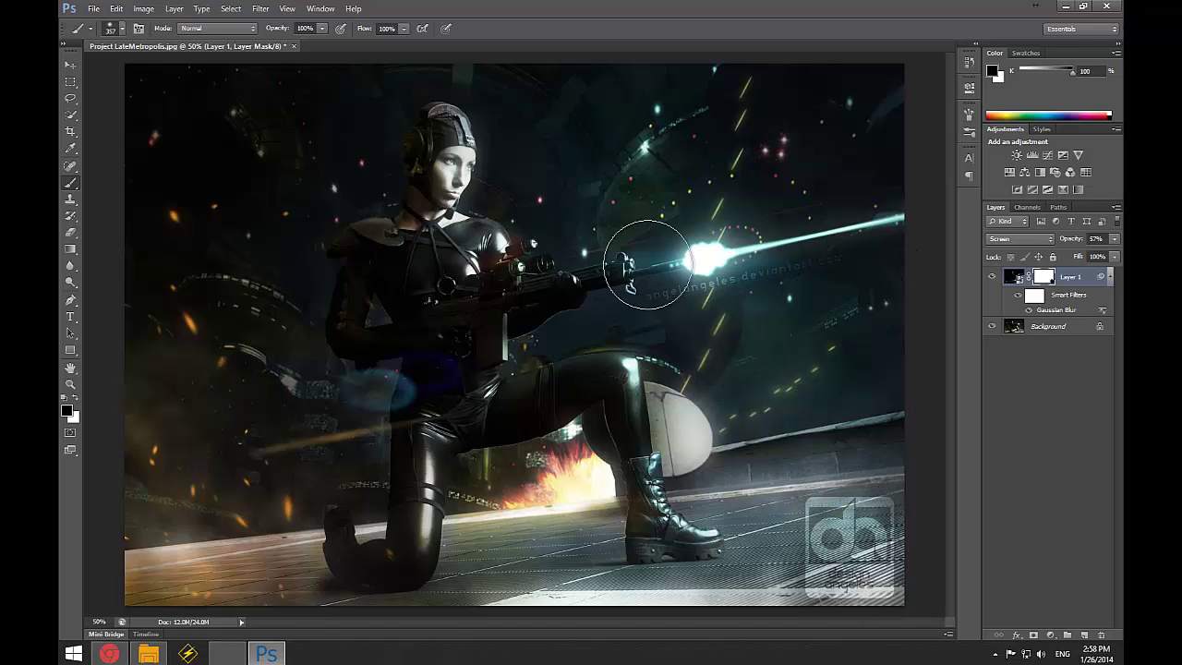
{"action": "right_click", "coordinate": [166, 312], "text": "alt"}
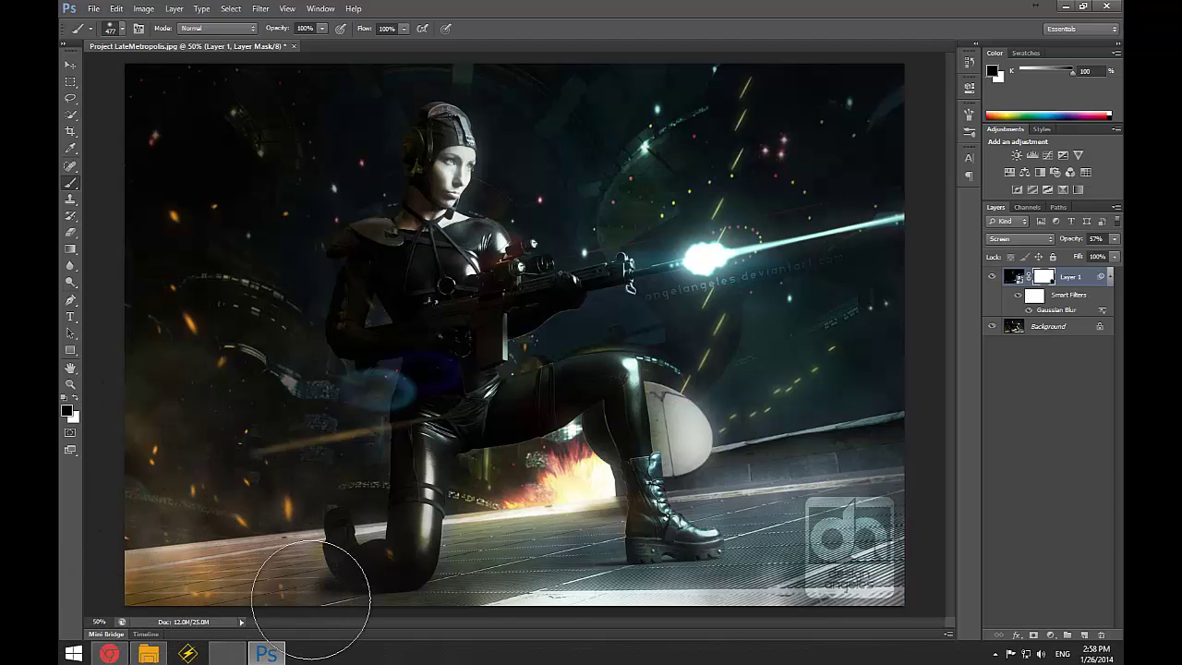
{"action": "right_click", "coordinate": [529, 591], "text": "alt"}
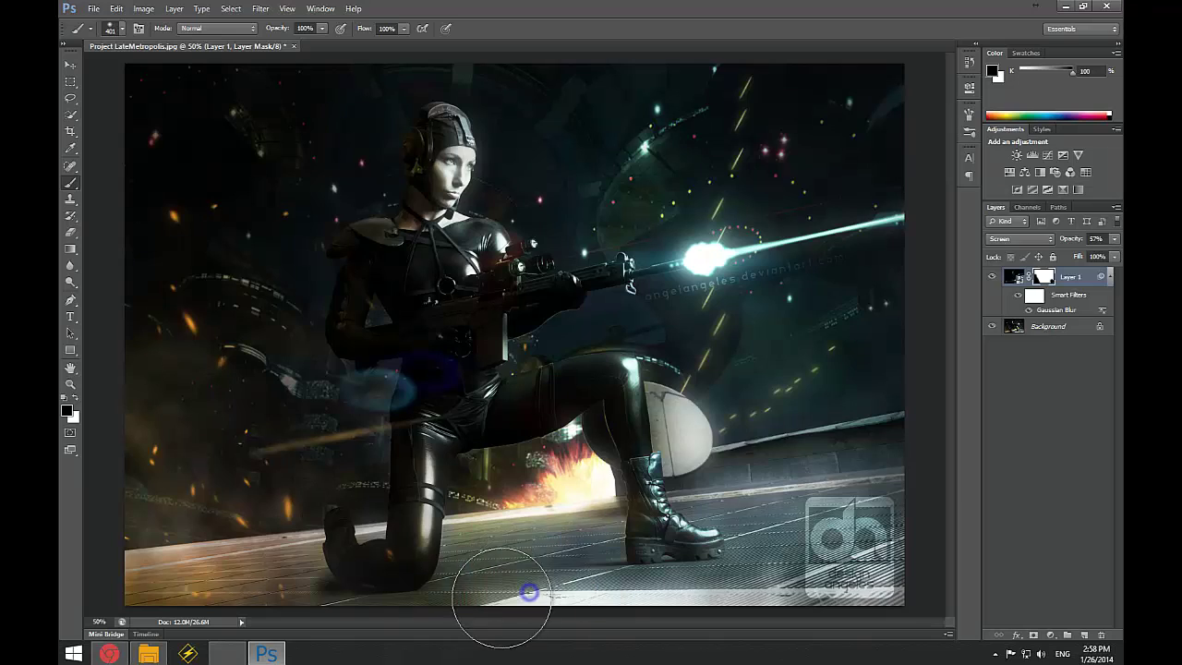
- Compare the whole image with and without the masked glow by toggling Layer 1 repeatedly, leaving it visible
{"action": "scroll", "coordinate": [710, 340], "scroll_direction": "down", "scroll_amount": 1}
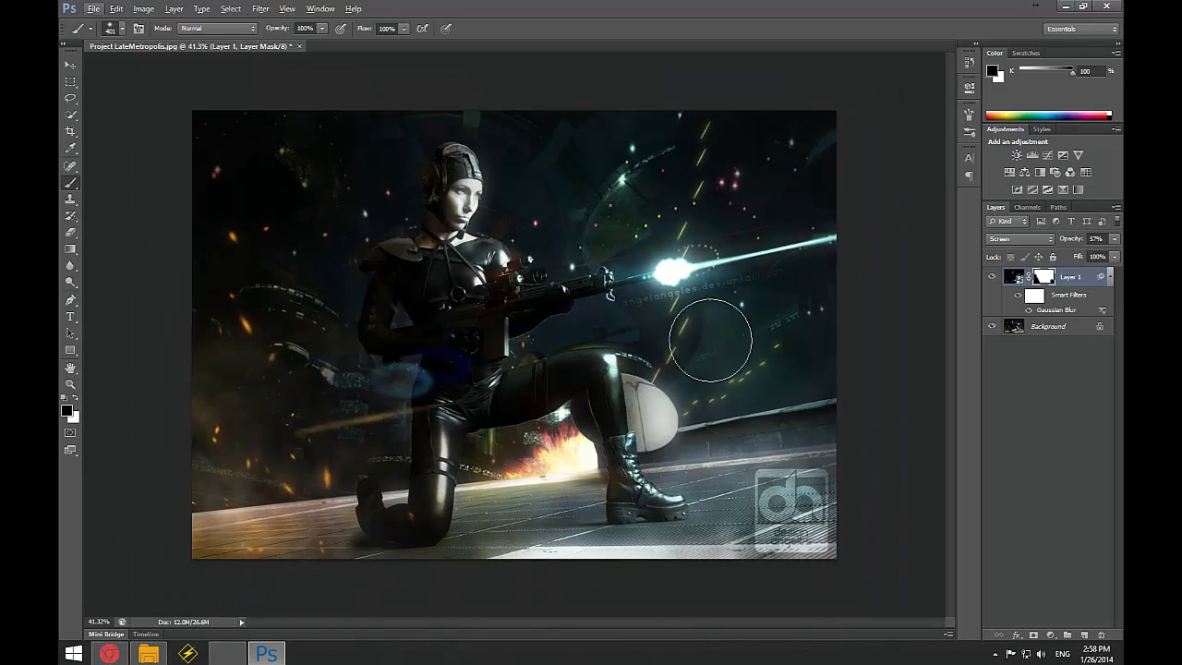
{"action": "left_click", "coordinate": [992, 277]}
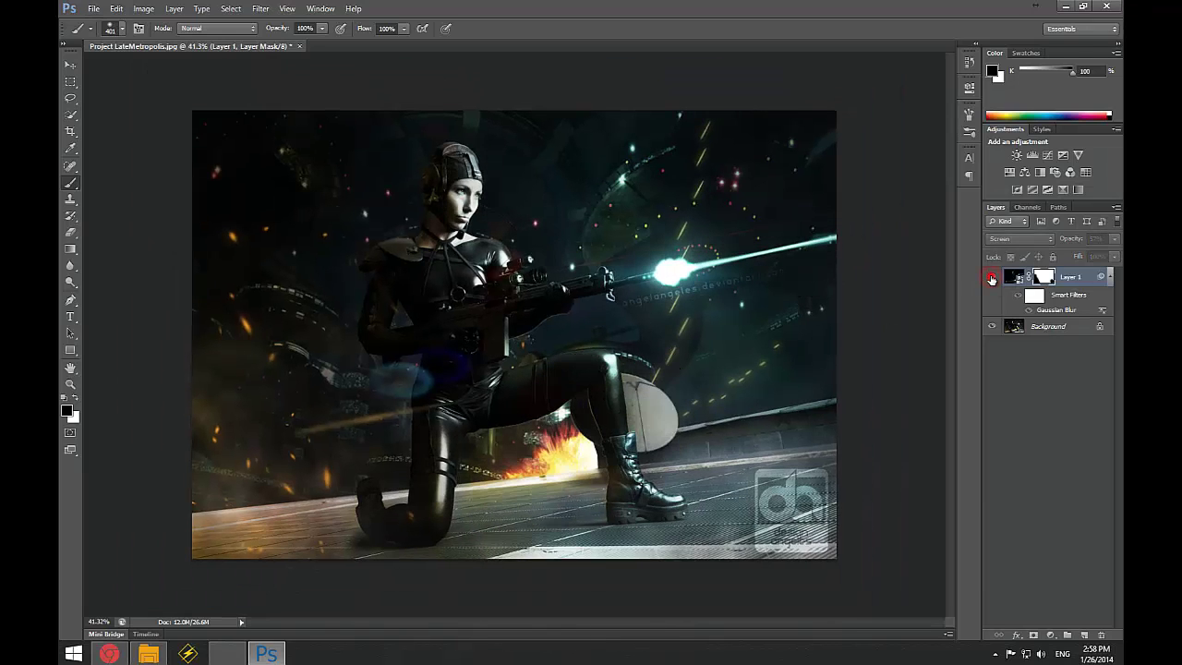
{"action": "left_click", "coordinate": [991, 277]}
{"action": "left_click", "coordinate": [992, 277]}
{"action": "left_click", "coordinate": [991, 277]}
{"action": "left_click", "coordinate": [992, 277]}
{"action": "left_click", "coordinate": [992, 277]}
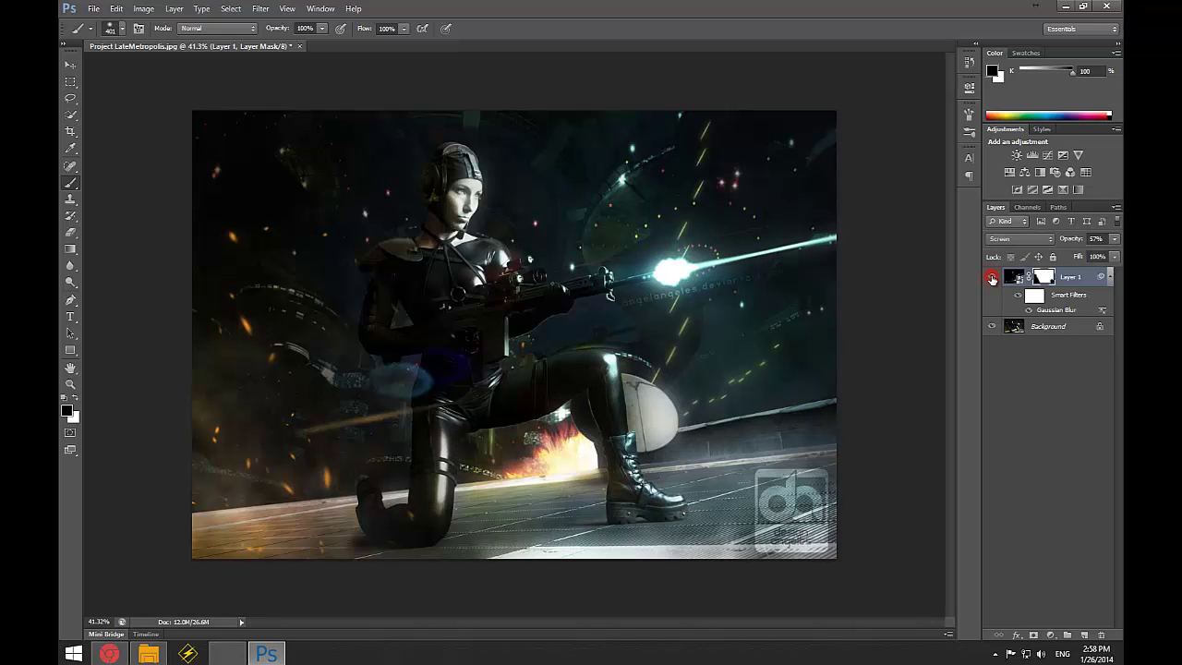
{"action": "left_click", "coordinate": [992, 277]}
{"action": "left_click", "coordinate": [992, 276]}
{"action": "left_click", "coordinate": [992, 277]}
{"action": "left_click", "coordinate": [992, 277]}
{"action": "left_click", "coordinate": [992, 277]}
{"action": "left_click", "coordinate": [992, 277]}
{"action": "left_click", "coordinate": [991, 277]}
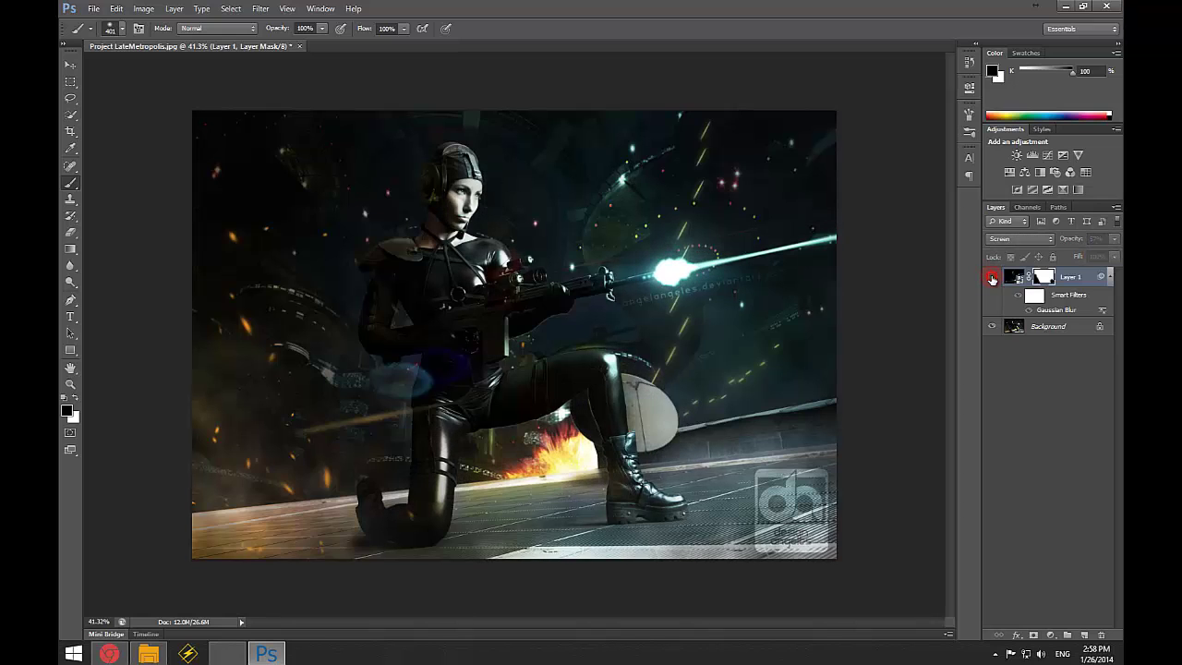
{"action": "left_click", "coordinate": [992, 277]}
{"action": "left_click", "coordinate": [992, 277]}
{"action": "left_click", "coordinate": [990, 277]}
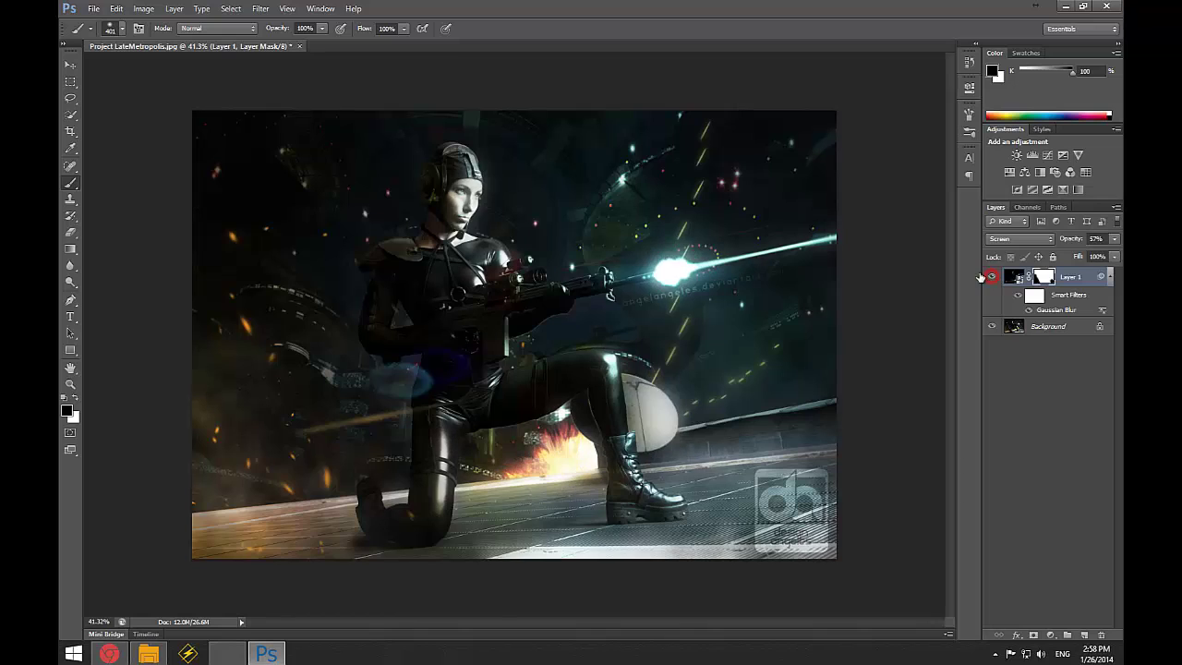
- Enlarge the brush to 560 px for painting on Layer 1's mask
{"action": "key", "text": "ctrl+plus"}
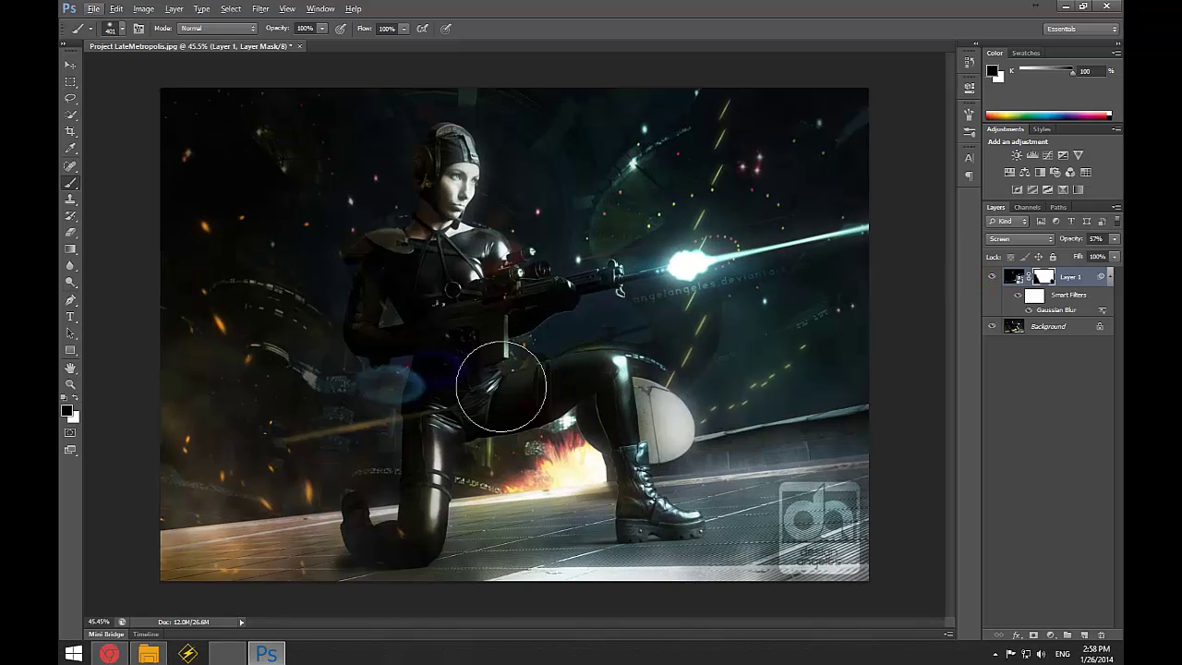
{"action": "key", "text": "bracketleft"}
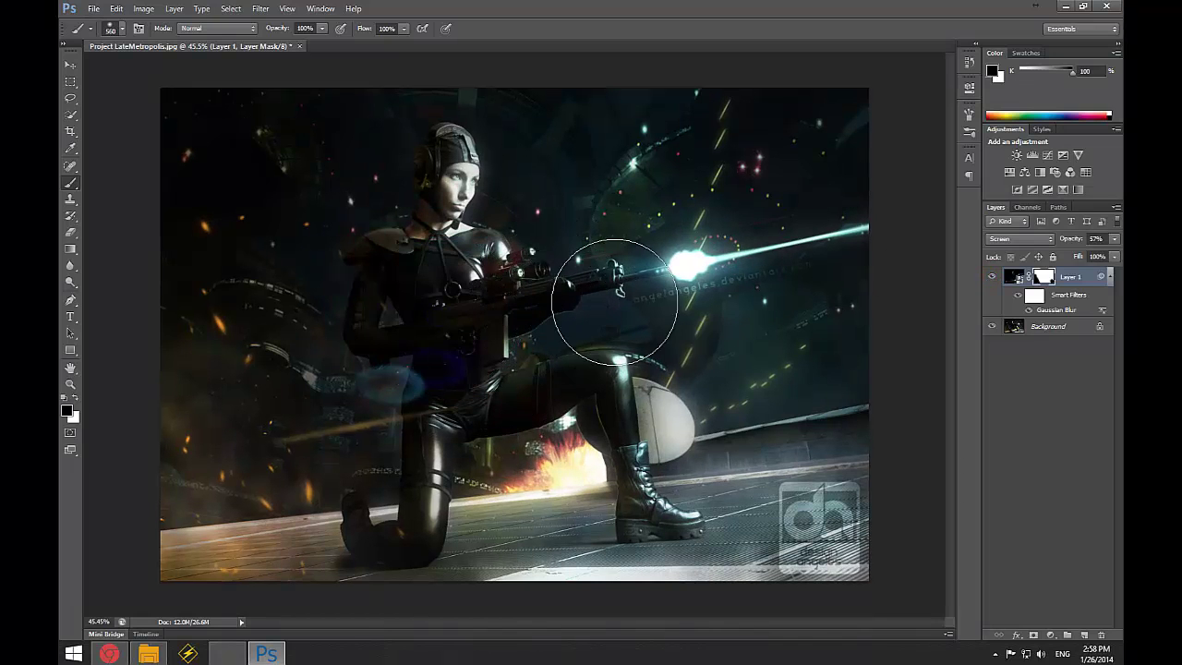